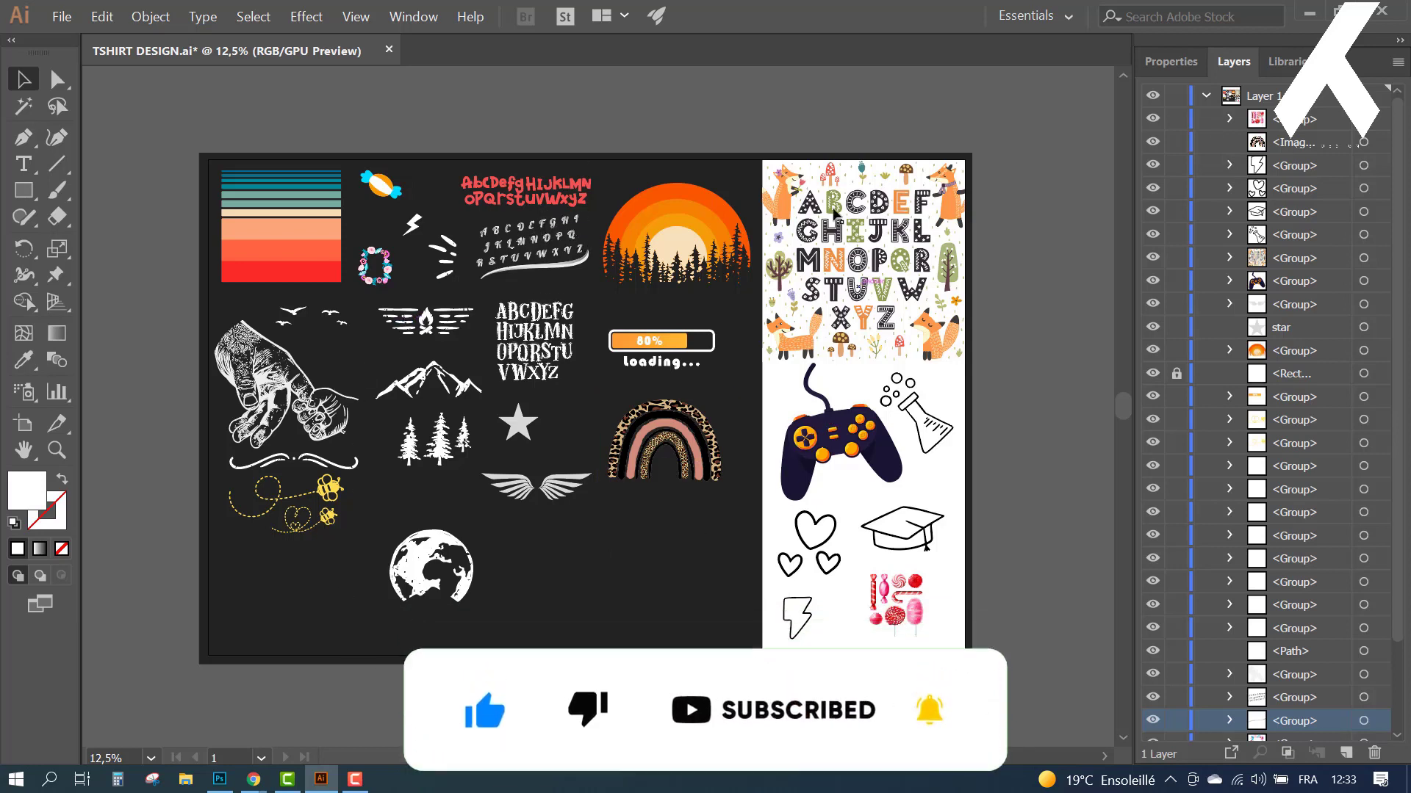
Step: Drag the campfire emblem from the Illustrator artboard onto the dark Photoshop canvas
left_click_drag(828, 485, 576, 456)
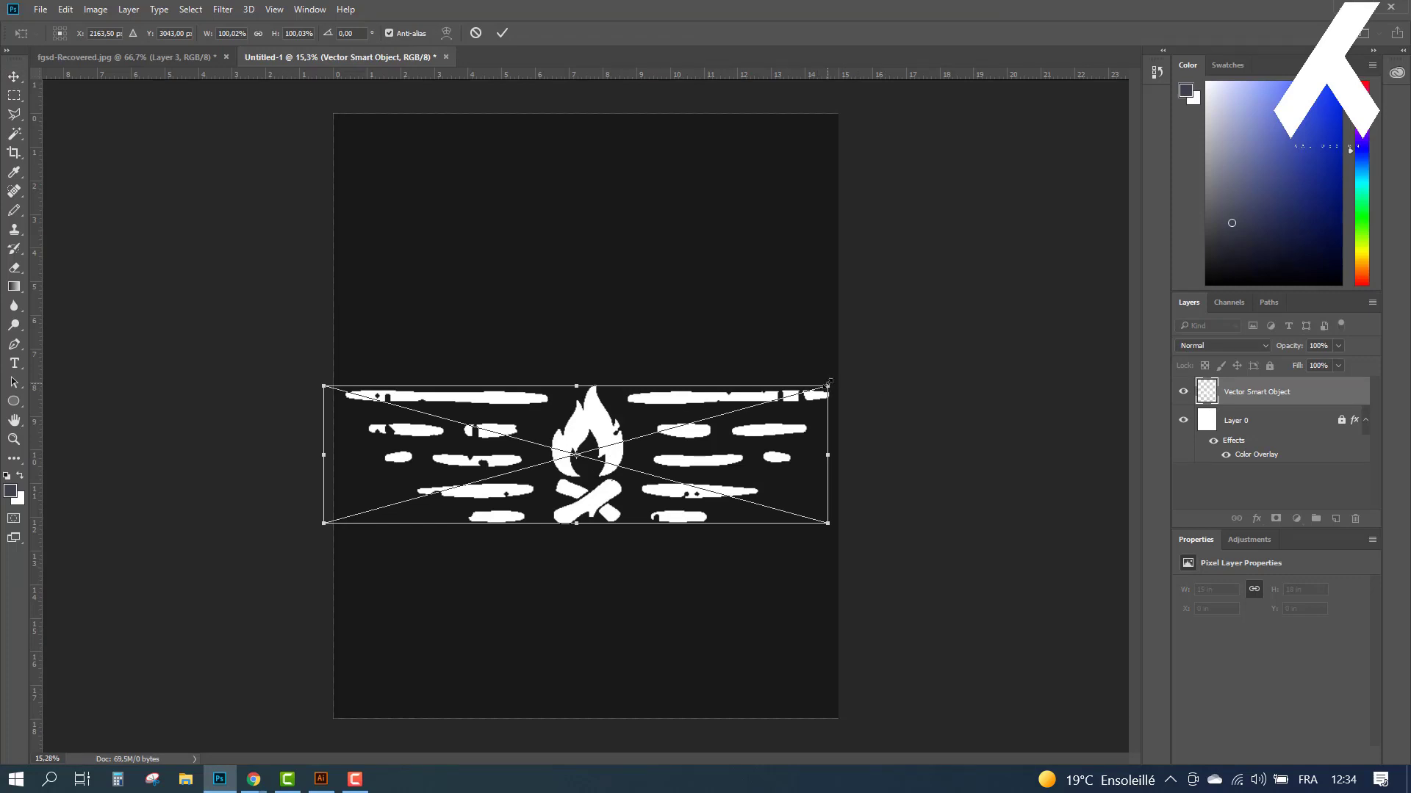
Step: Scale the campfire emblem down, centre it horizontally, and place it as an embedded smart object
left_click_drag(827, 383, 666, 431)
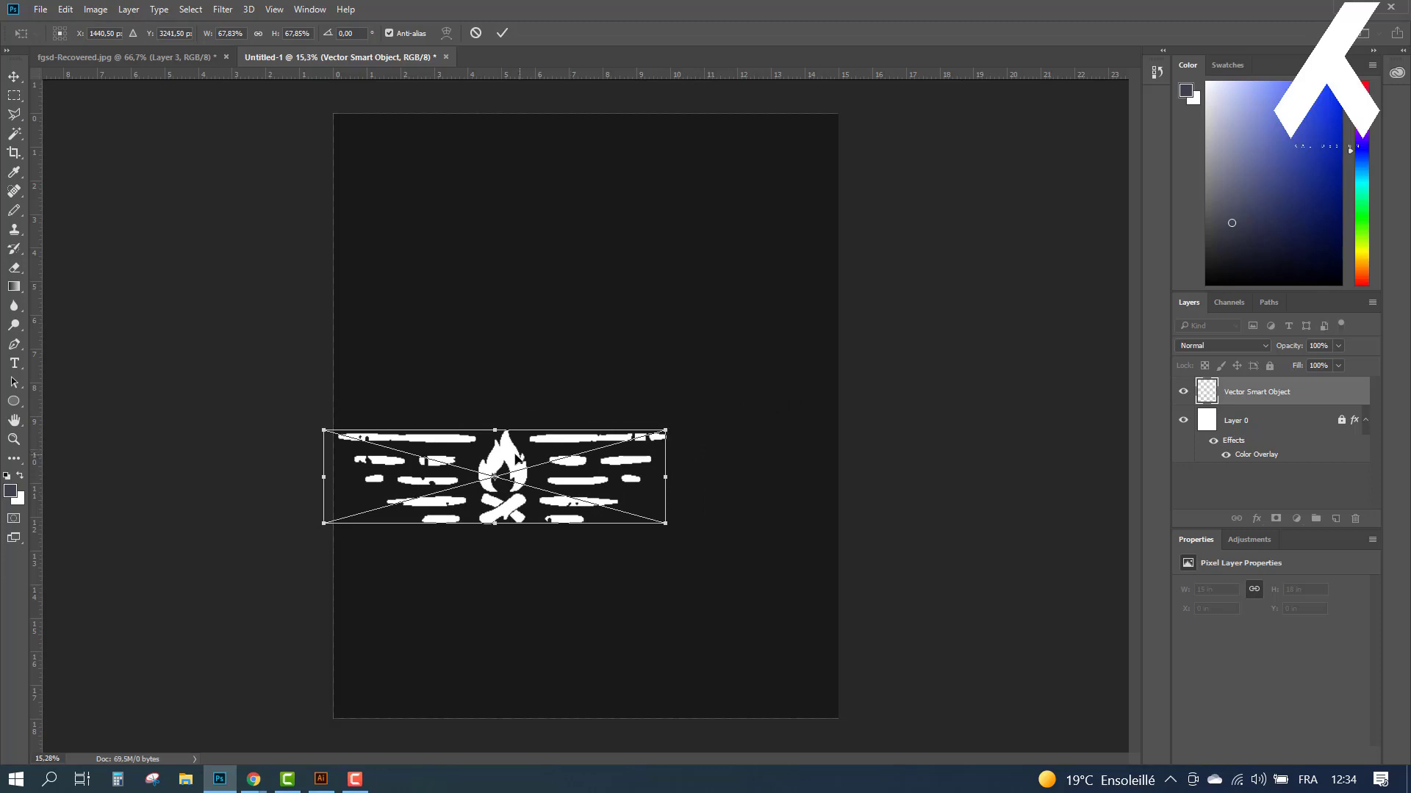
mouse_move(519, 459)
left_mouse_down()
mouse_move(595, 411)
mouse_move(616, 416)
mouse_move(596, 408)
mouse_move(594, 435)
left_mouse_up()
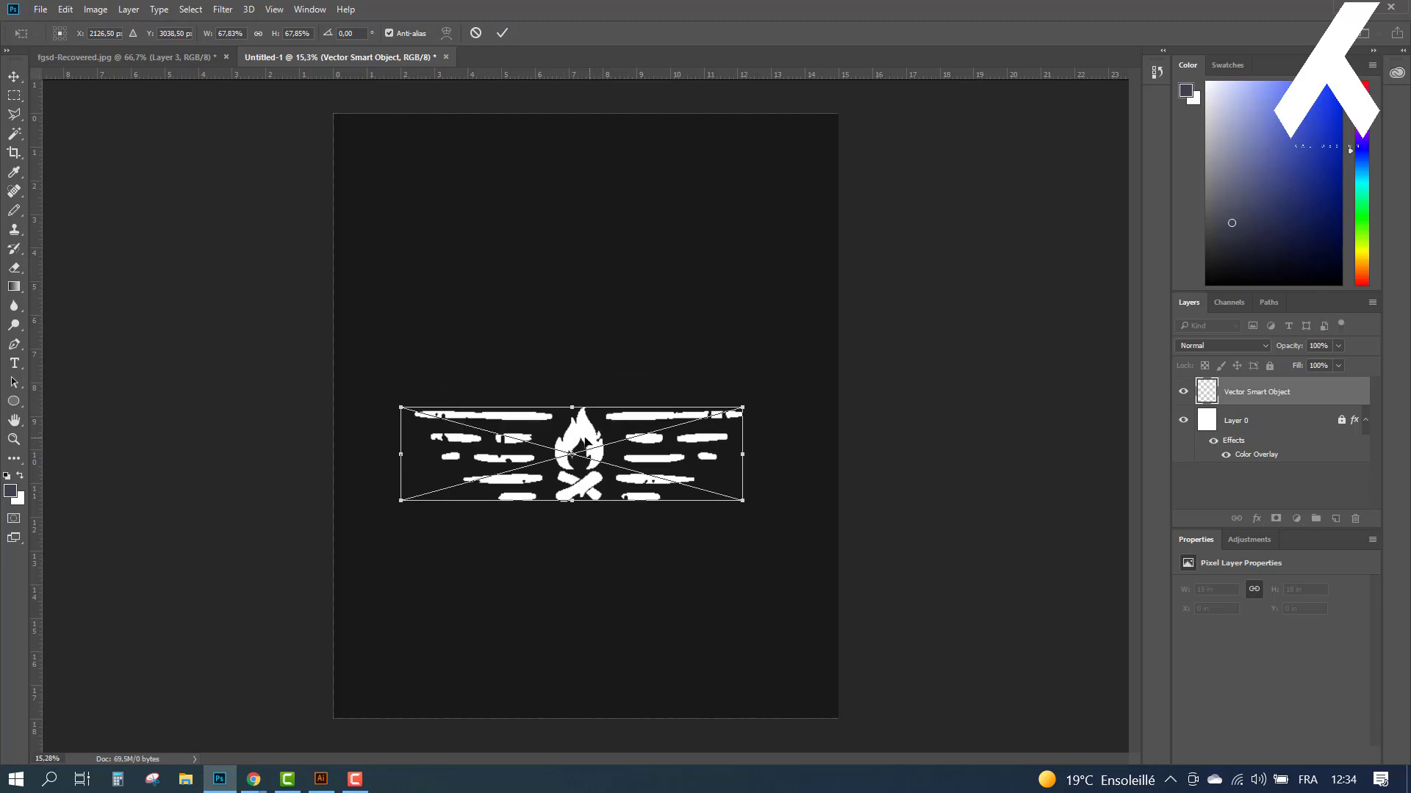
left_click_drag(580, 413, 594, 412)
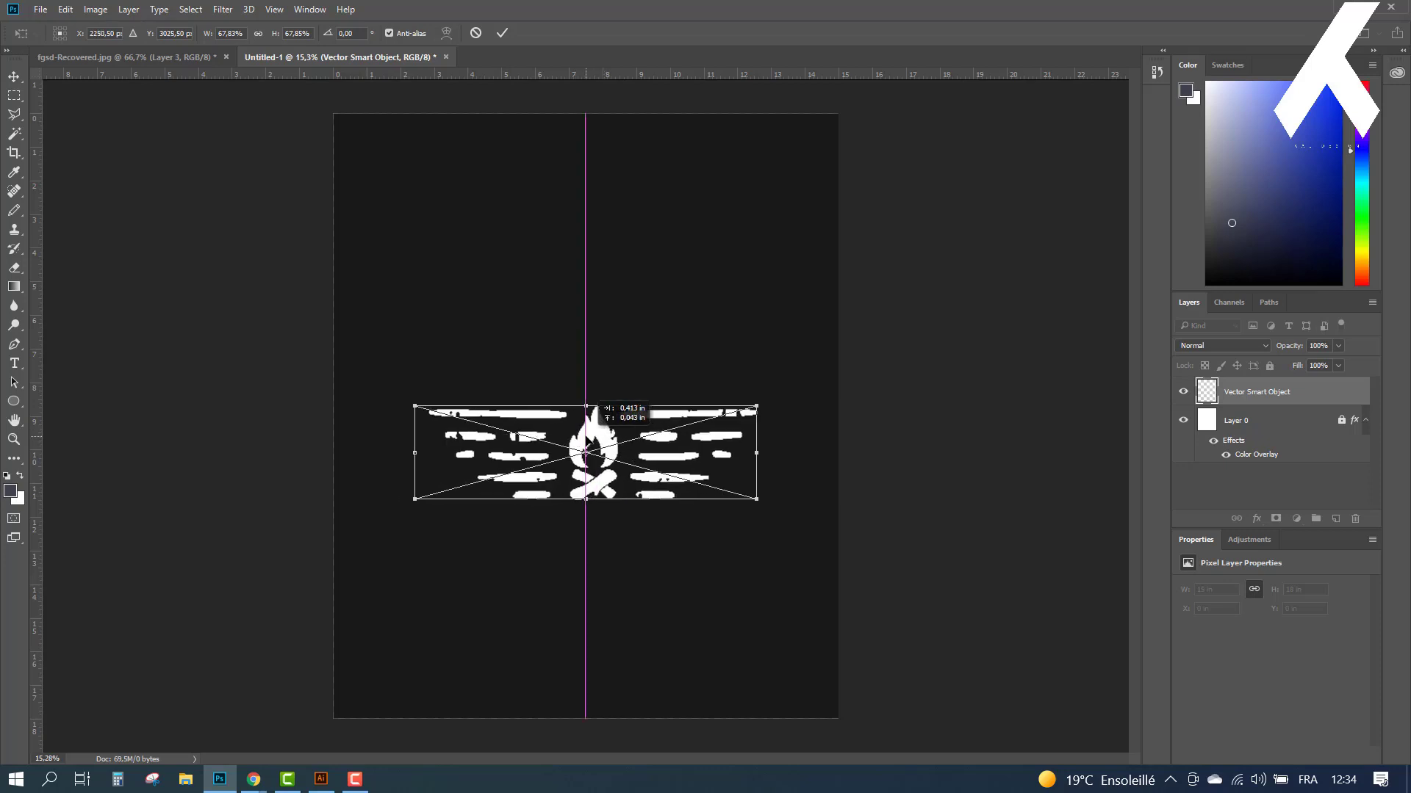
left_click_drag(585, 440, 570, 441)
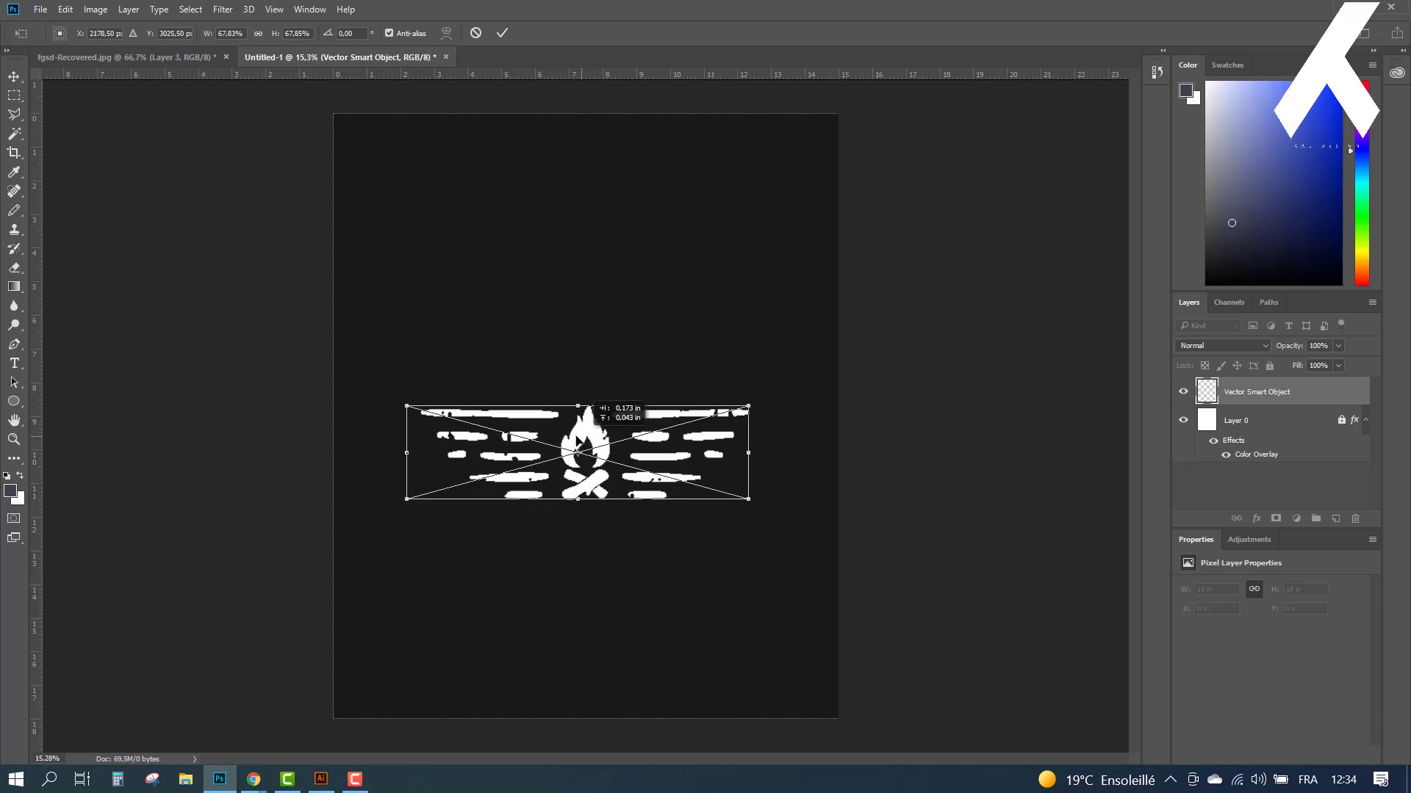
left_click(14, 77)
left_click(650, 301)
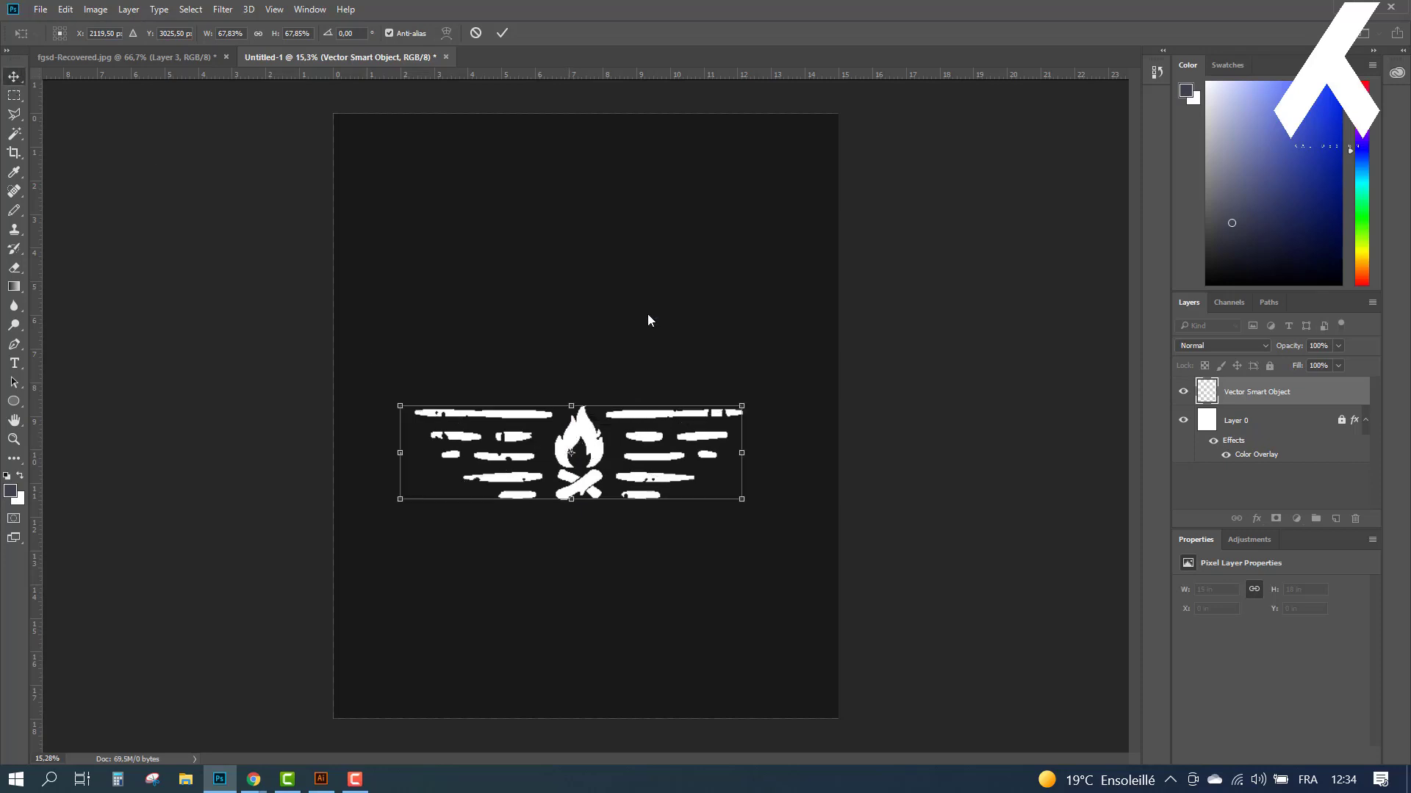
left_click(14, 363)
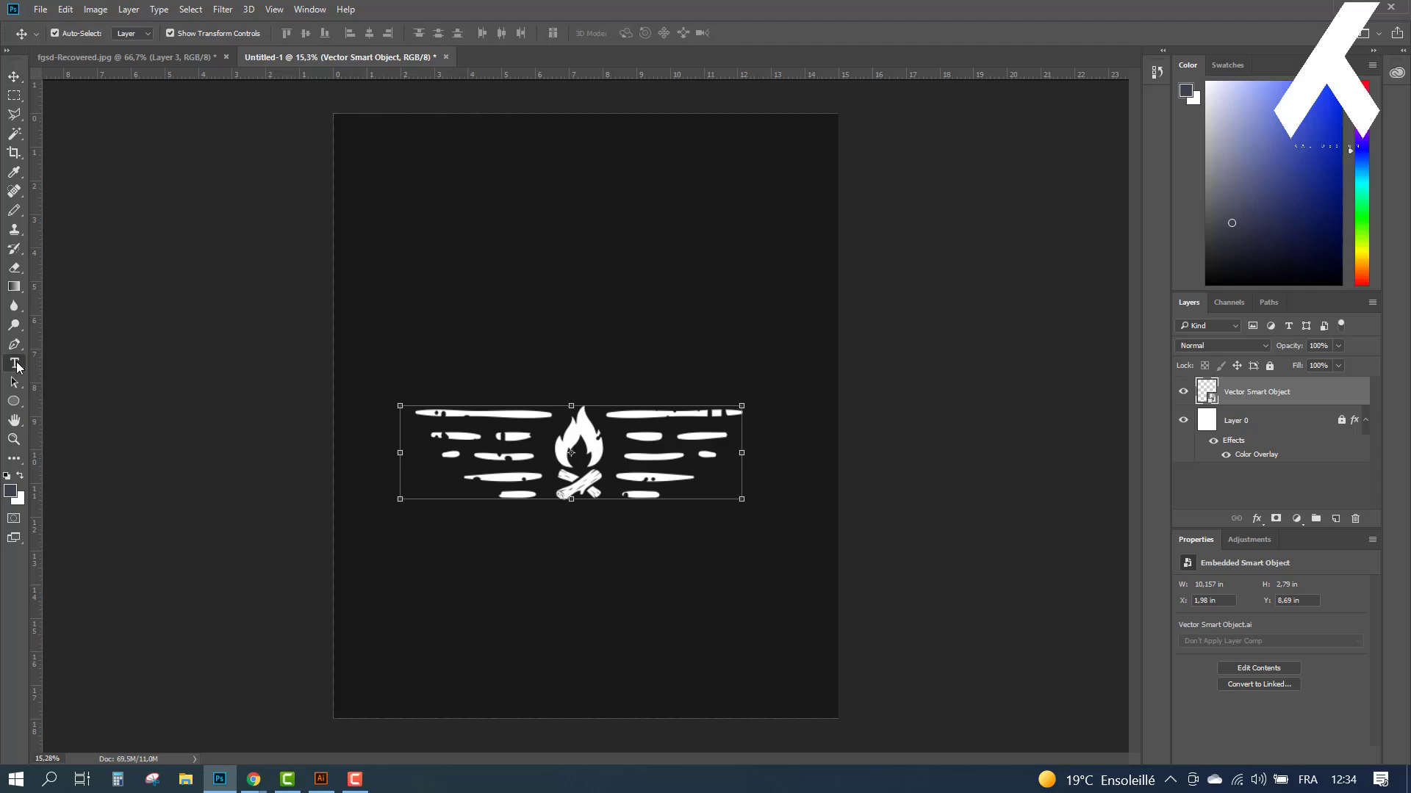
Step: Add the text 'LIFE IS BETTER' and move it to the upper left above the emblem
left_click(564, 288)
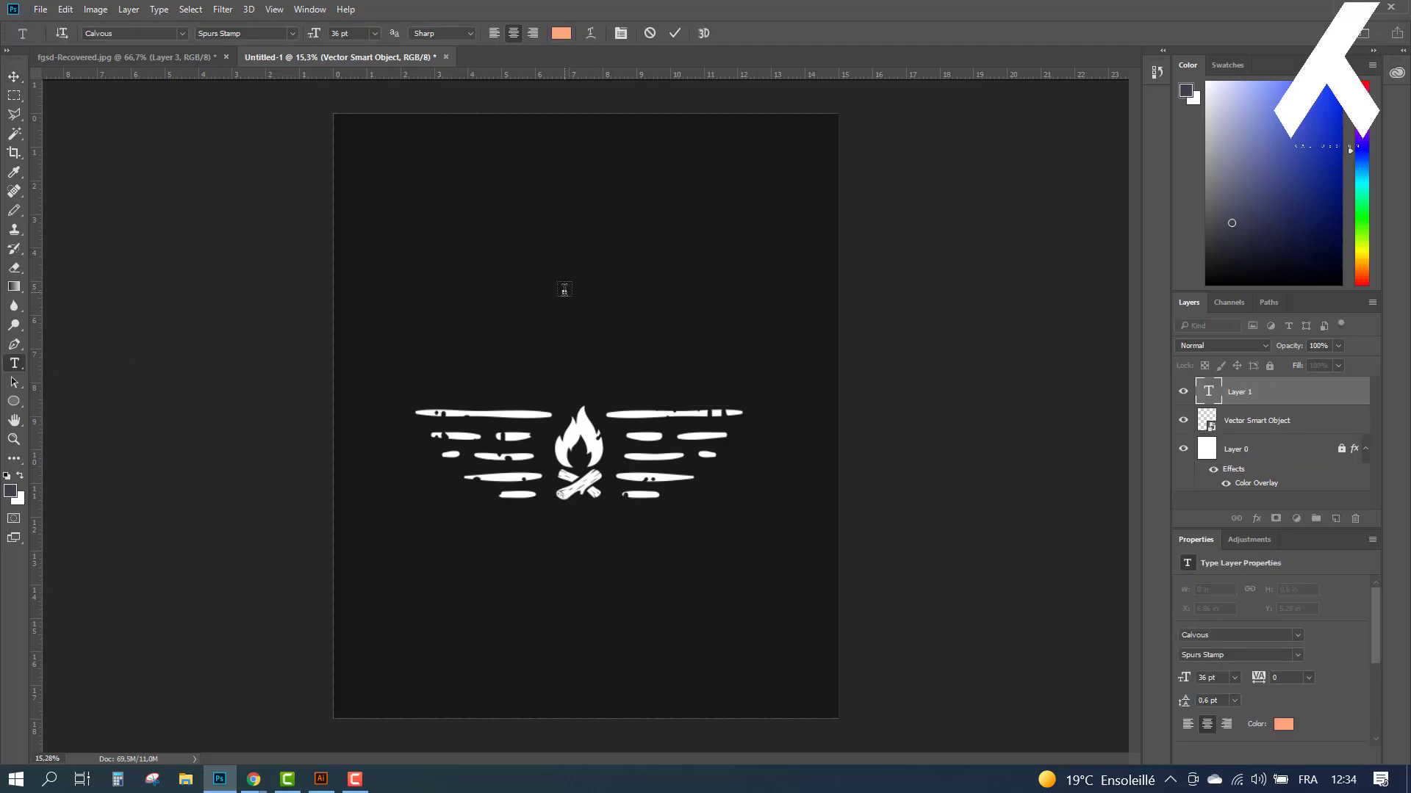
type("LIFE")
type(" IS ")
type("BETTE")
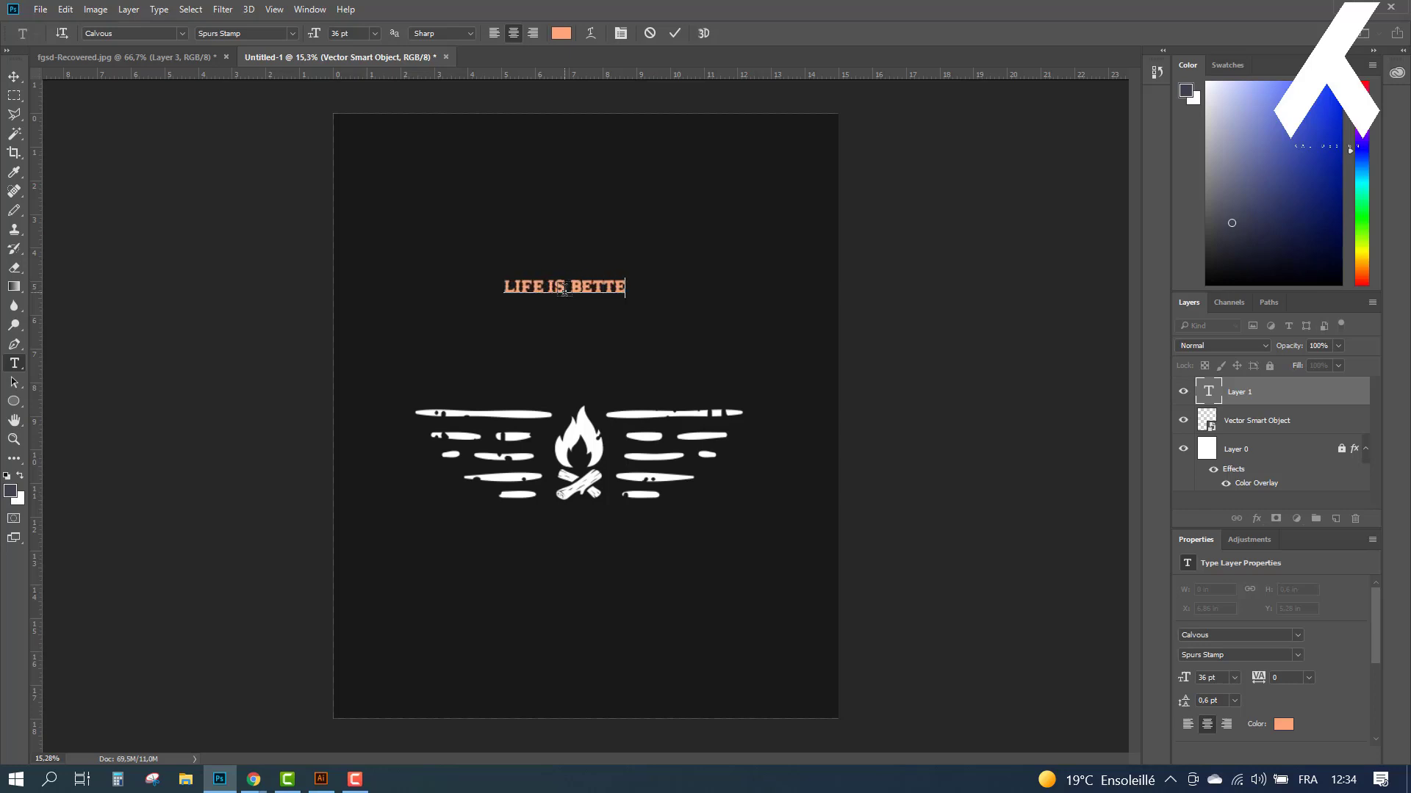
type("R")
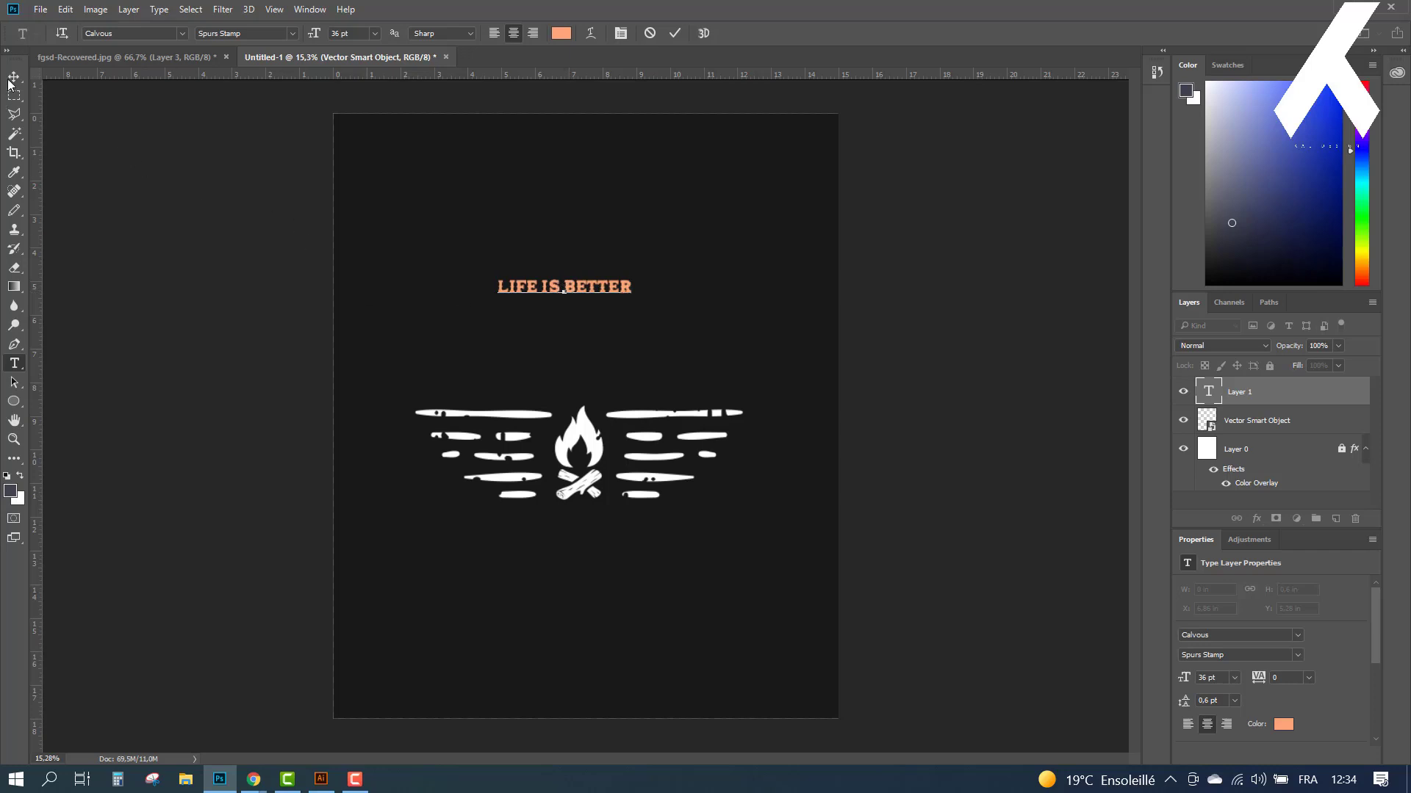
left_click(10, 79)
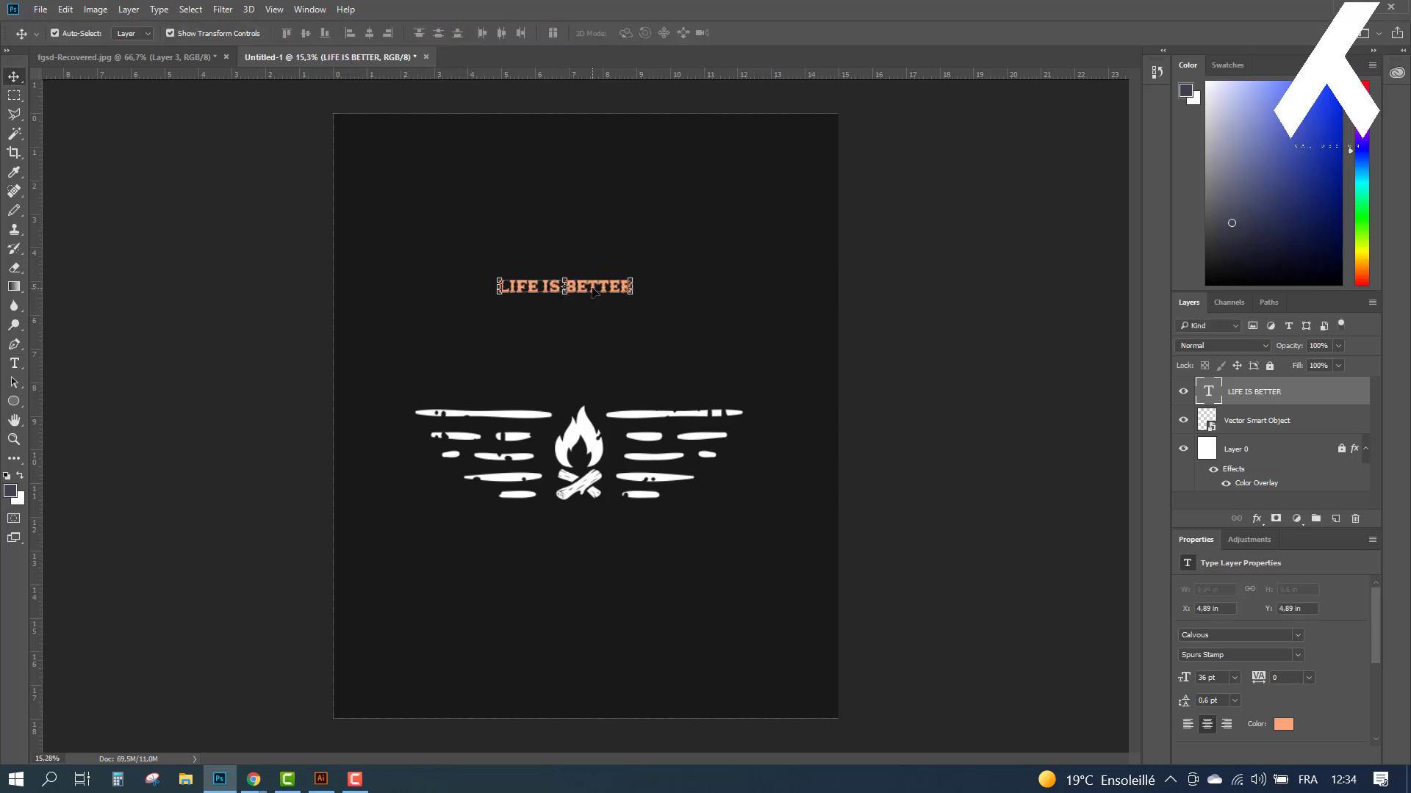
left_click_drag(593, 291, 498, 190)
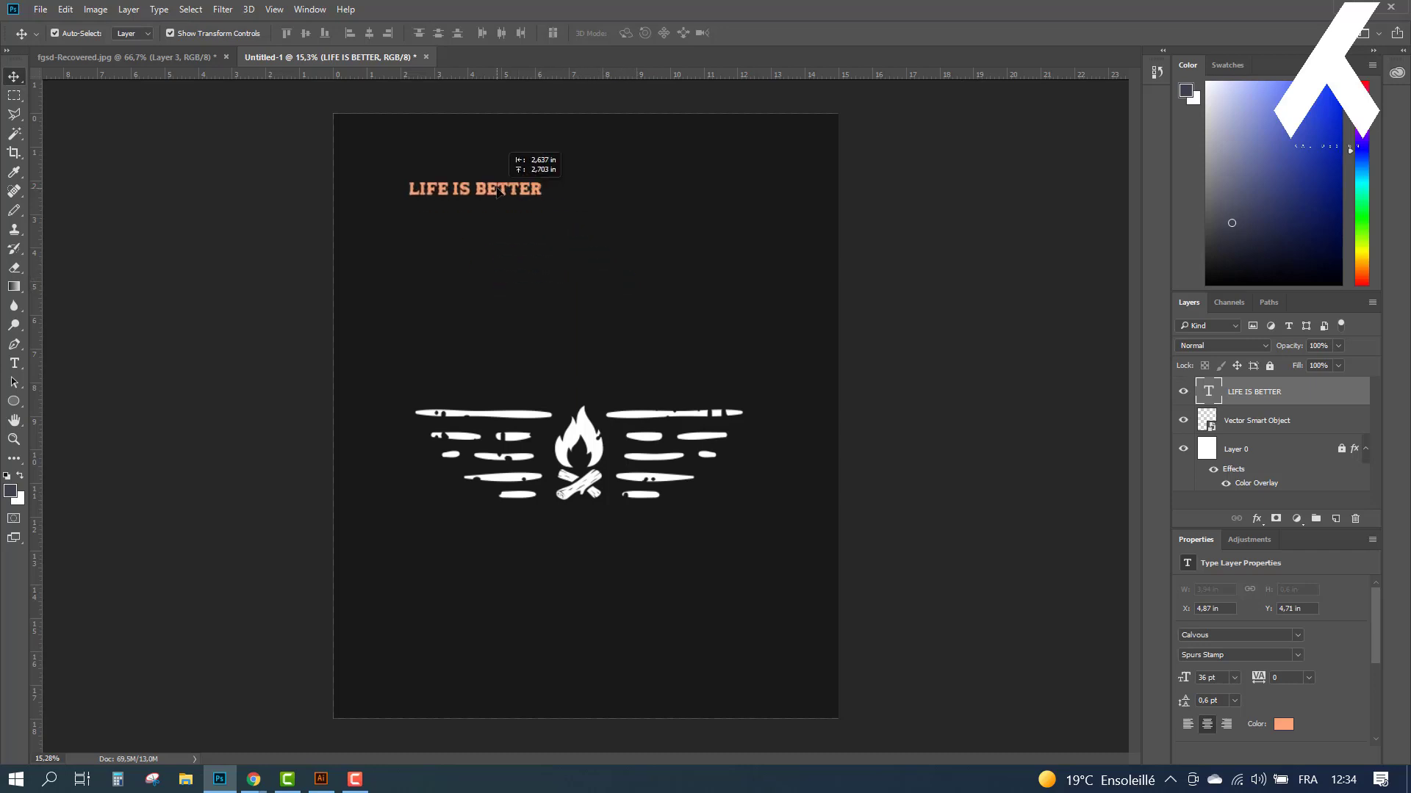
left_click(519, 258)
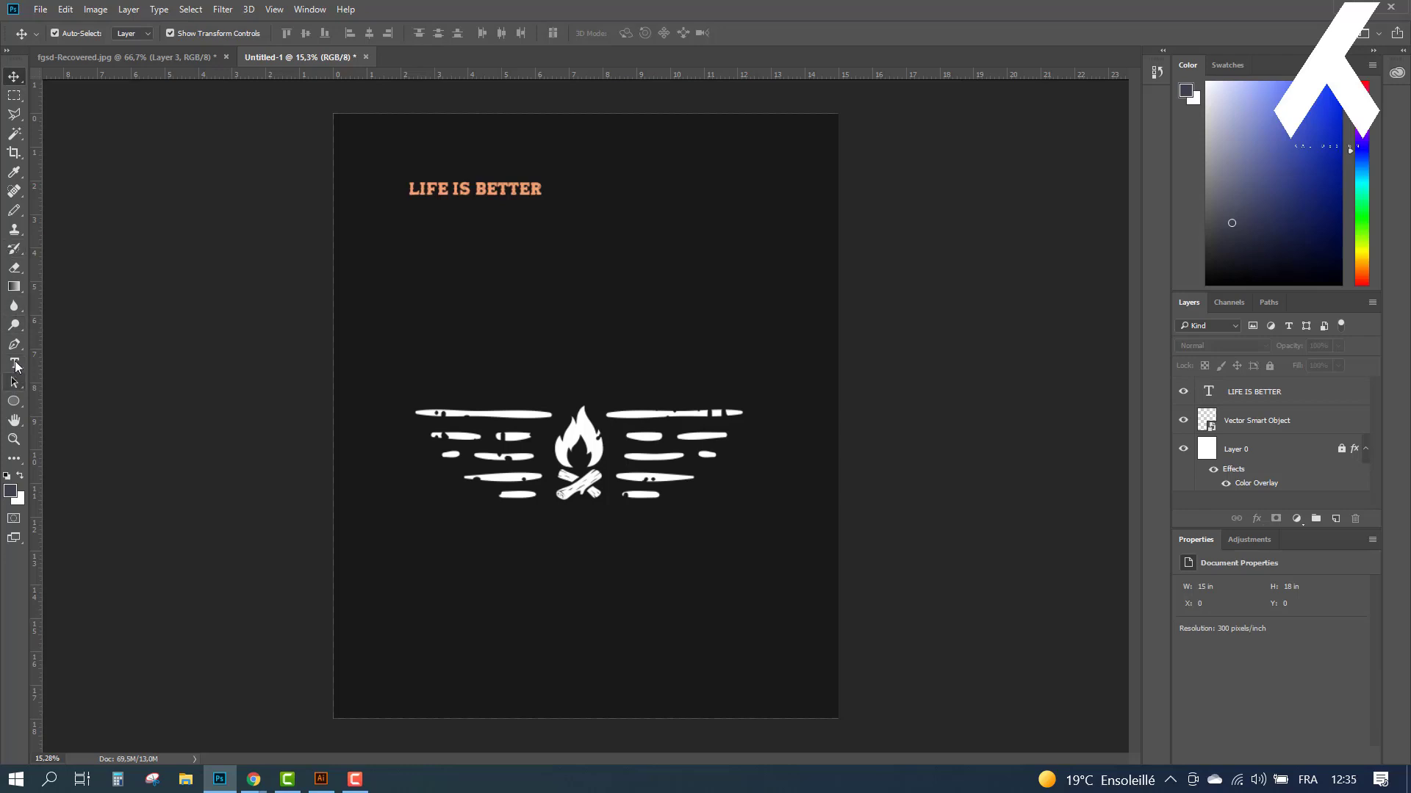
left_click(14, 401)
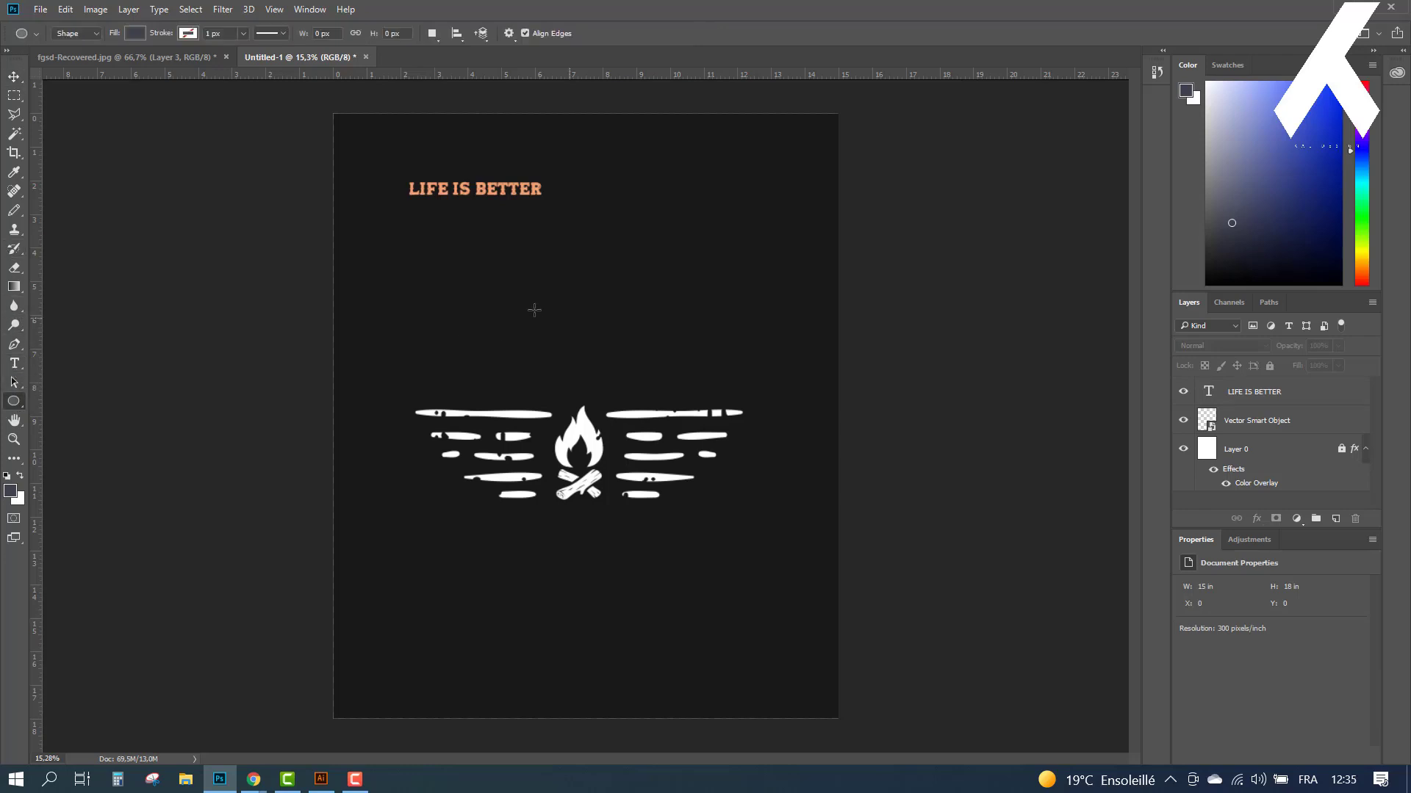
Step: Draw a large circle centred over the campfire emblem
mouse_move(454, 277)
left_mouse_down()
mouse_move(623, 397)
mouse_move(741, 589)
left_mouse_up()
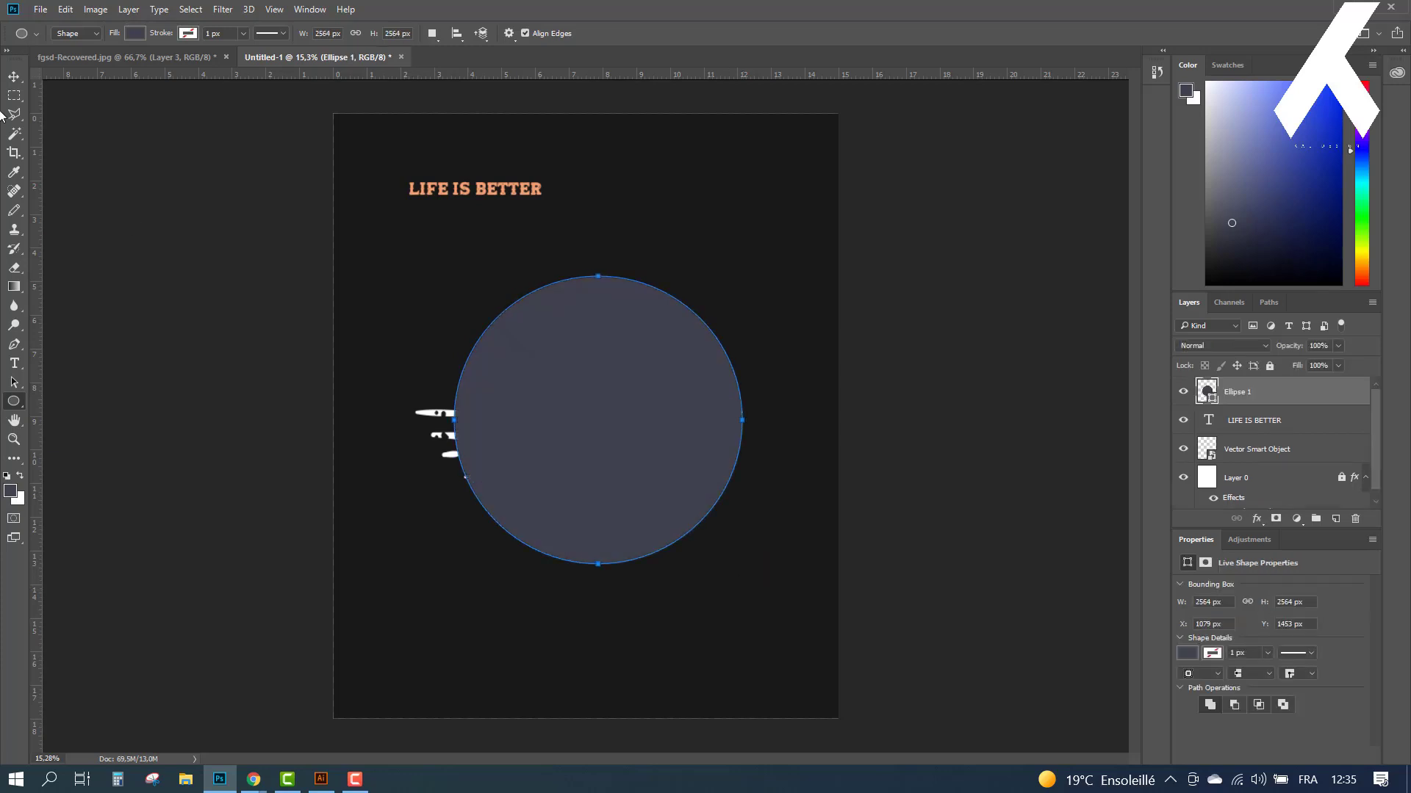
left_click(14, 76)
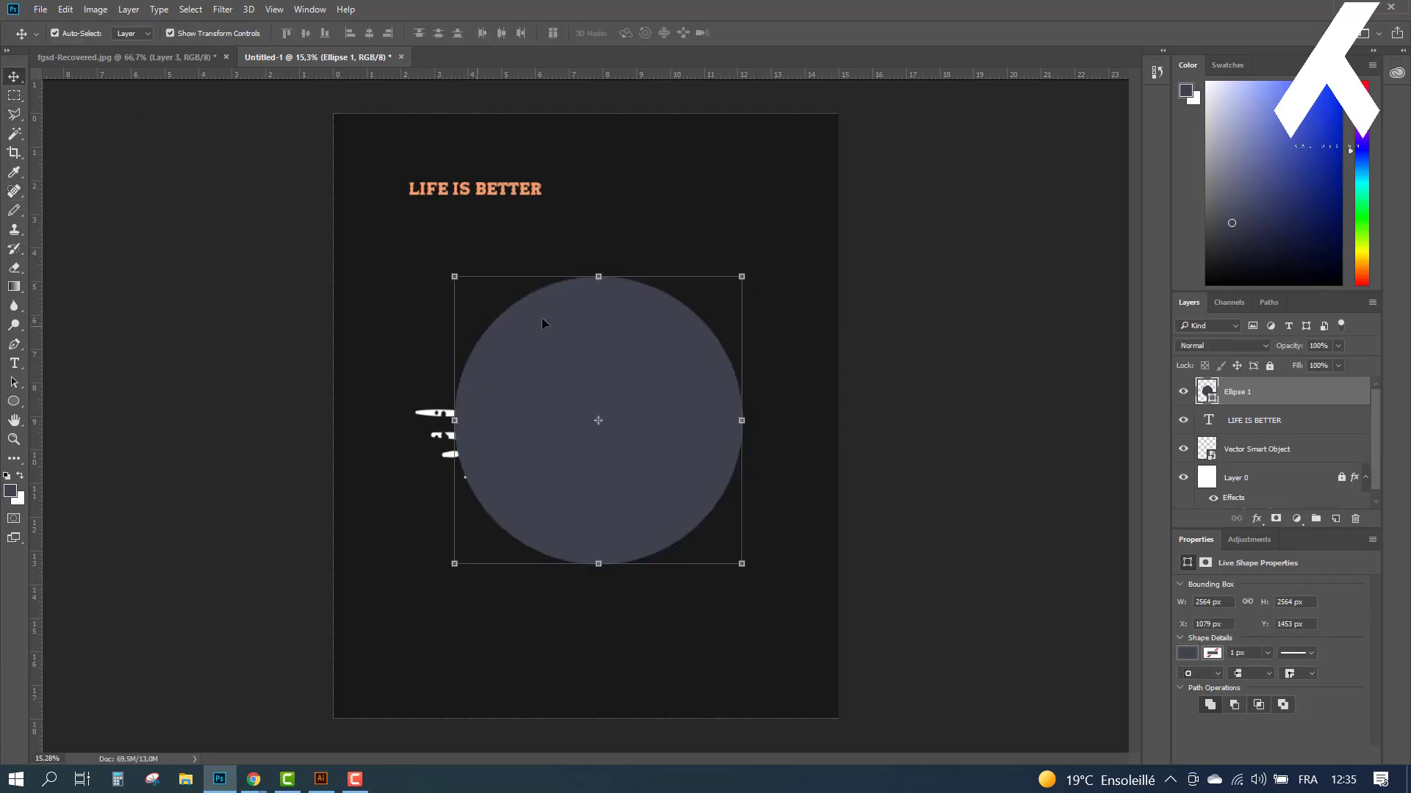
left_click_drag(623, 359, 608, 359)
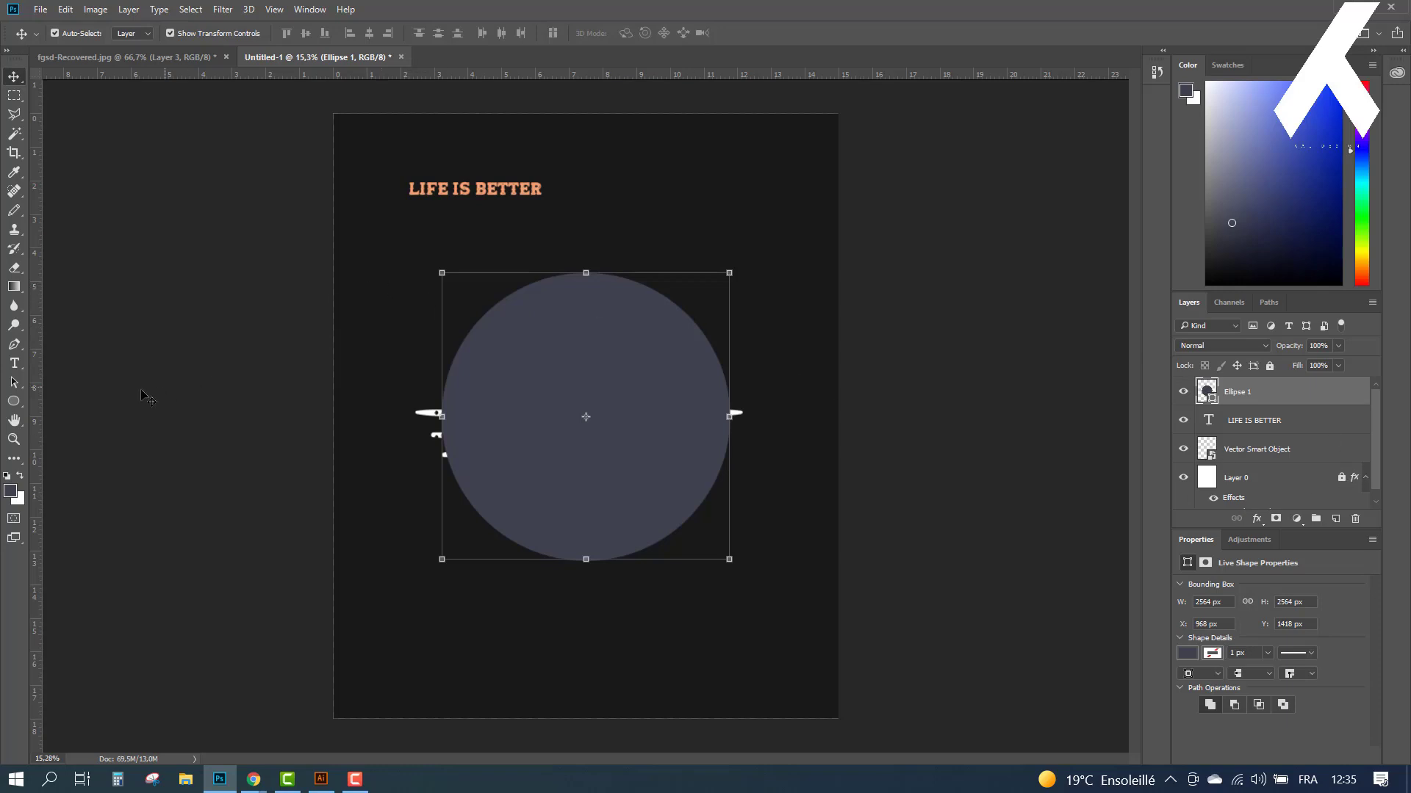
Step: Type 'LIFE IS BETTER AROUND' along the circle and move 'LIFE IS BETTER' below the campfire
left_click(14, 363)
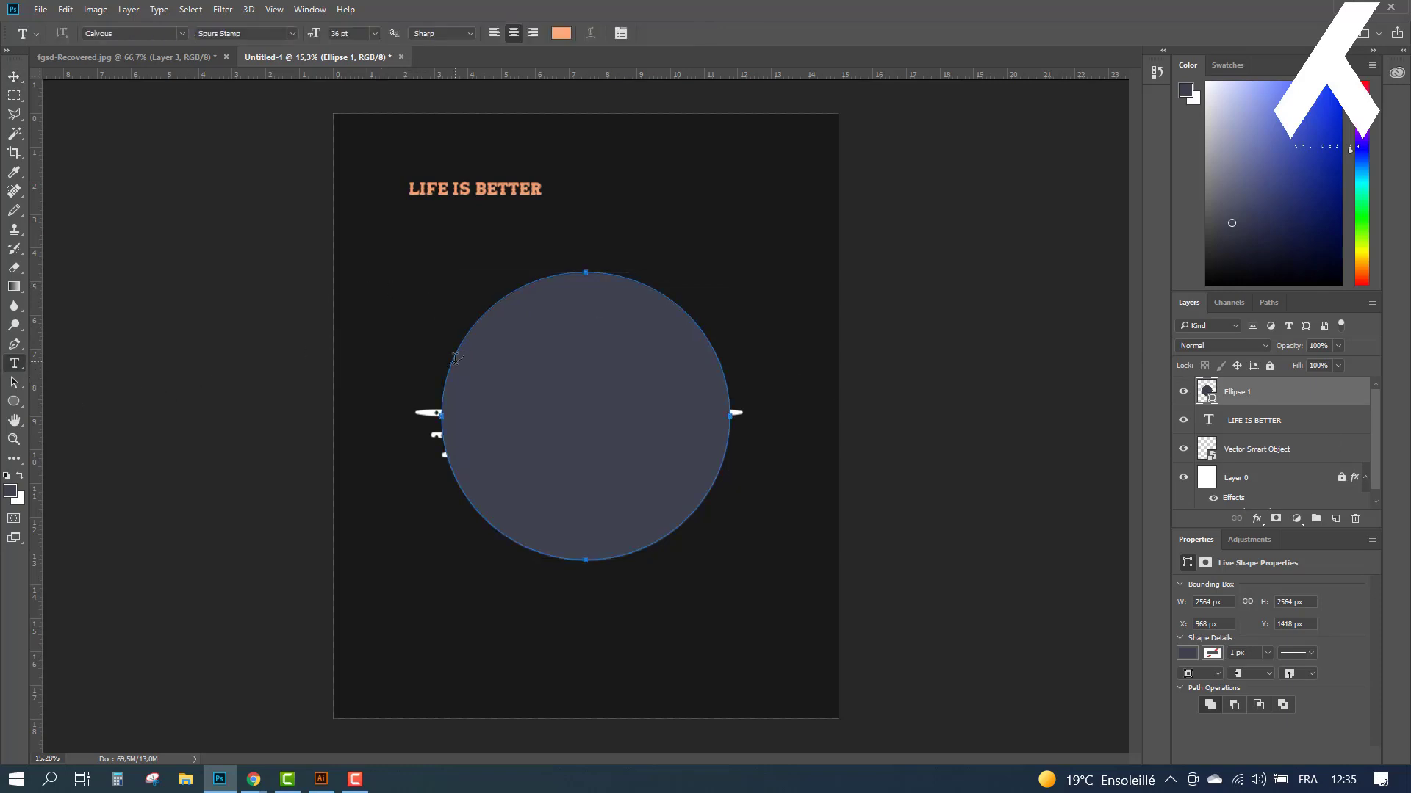
left_click(455, 358)
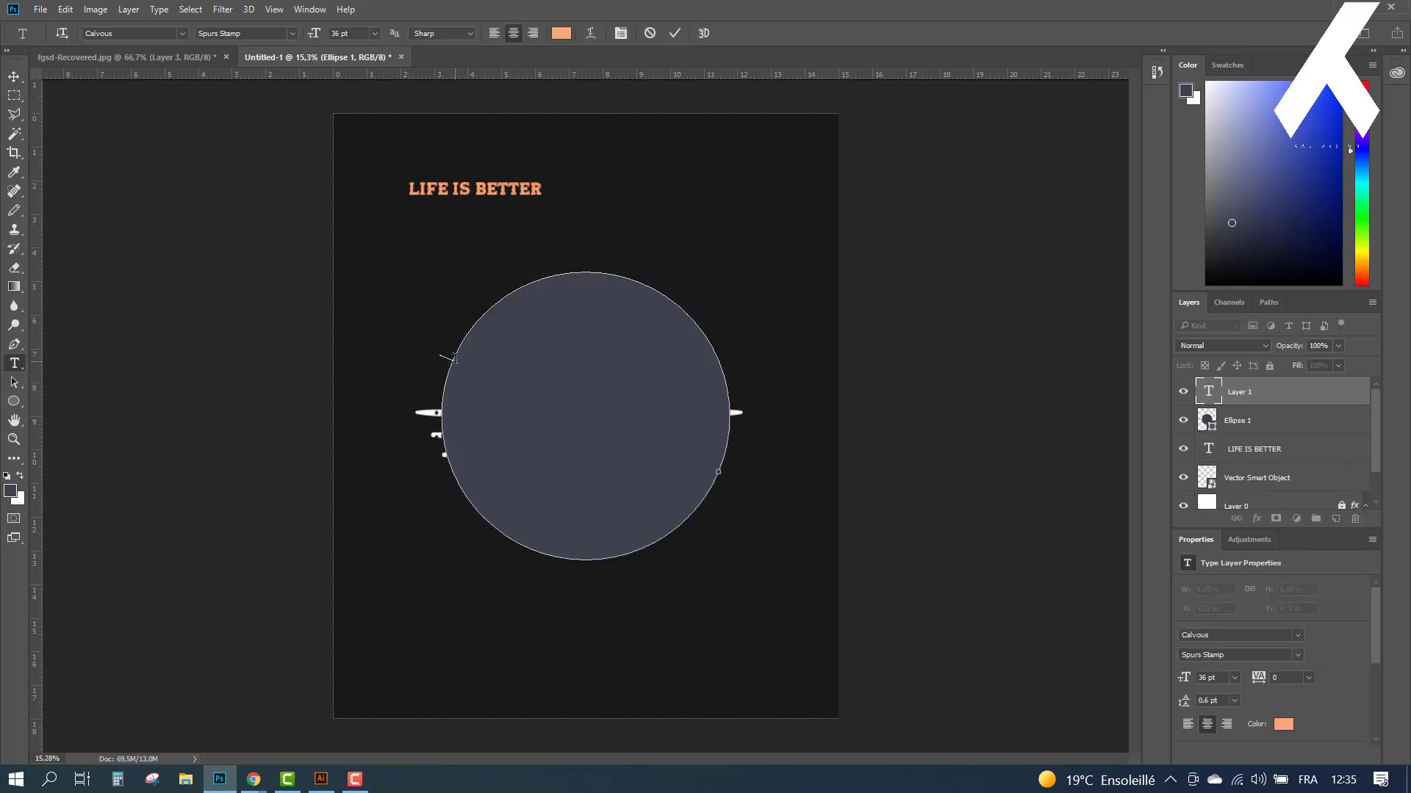
type("LIFE")
type(" IS")
type(" BETTER AROUND")
key("ctrl+Return")
key("v")
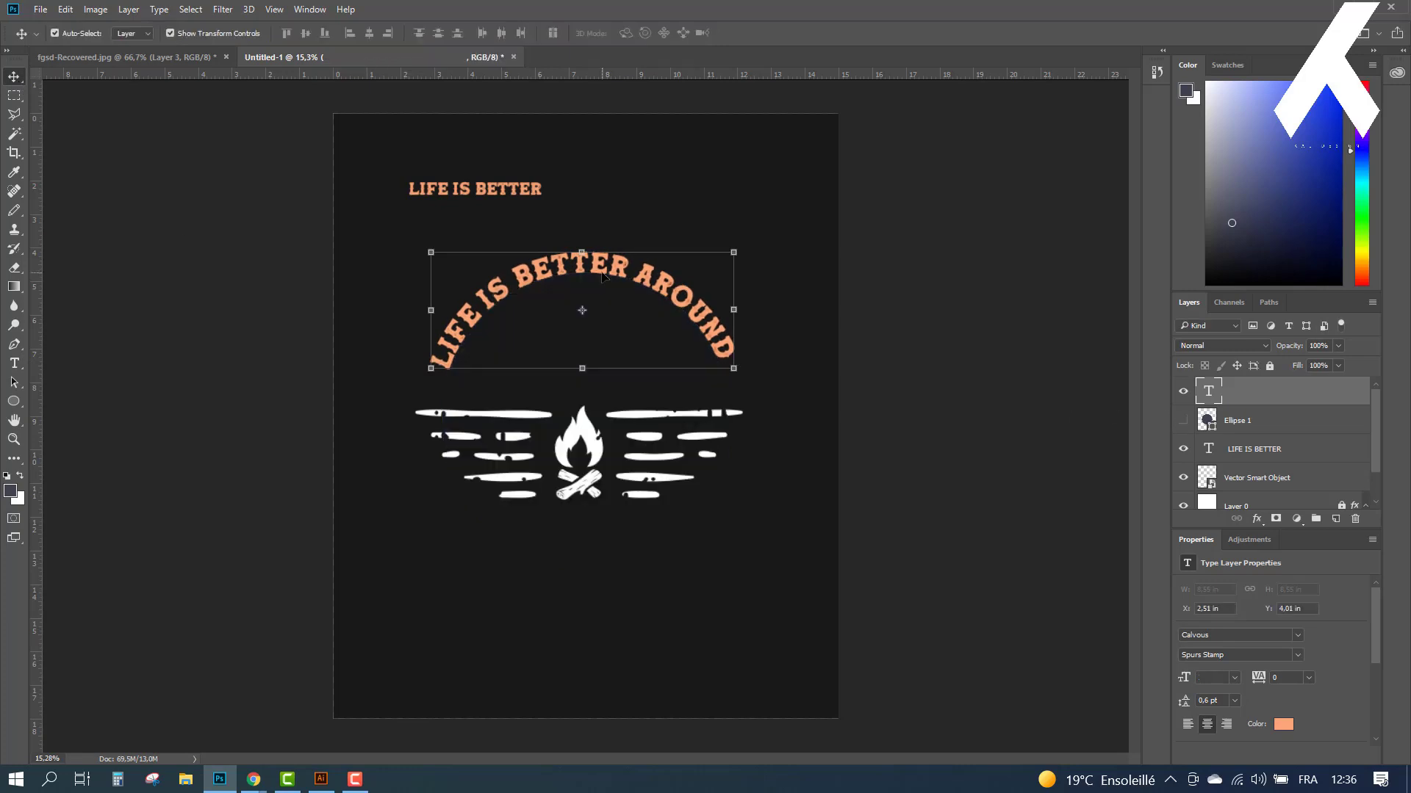
left_click_drag(601, 275, 590, 275)
left_click_drag(474, 188, 585, 536)
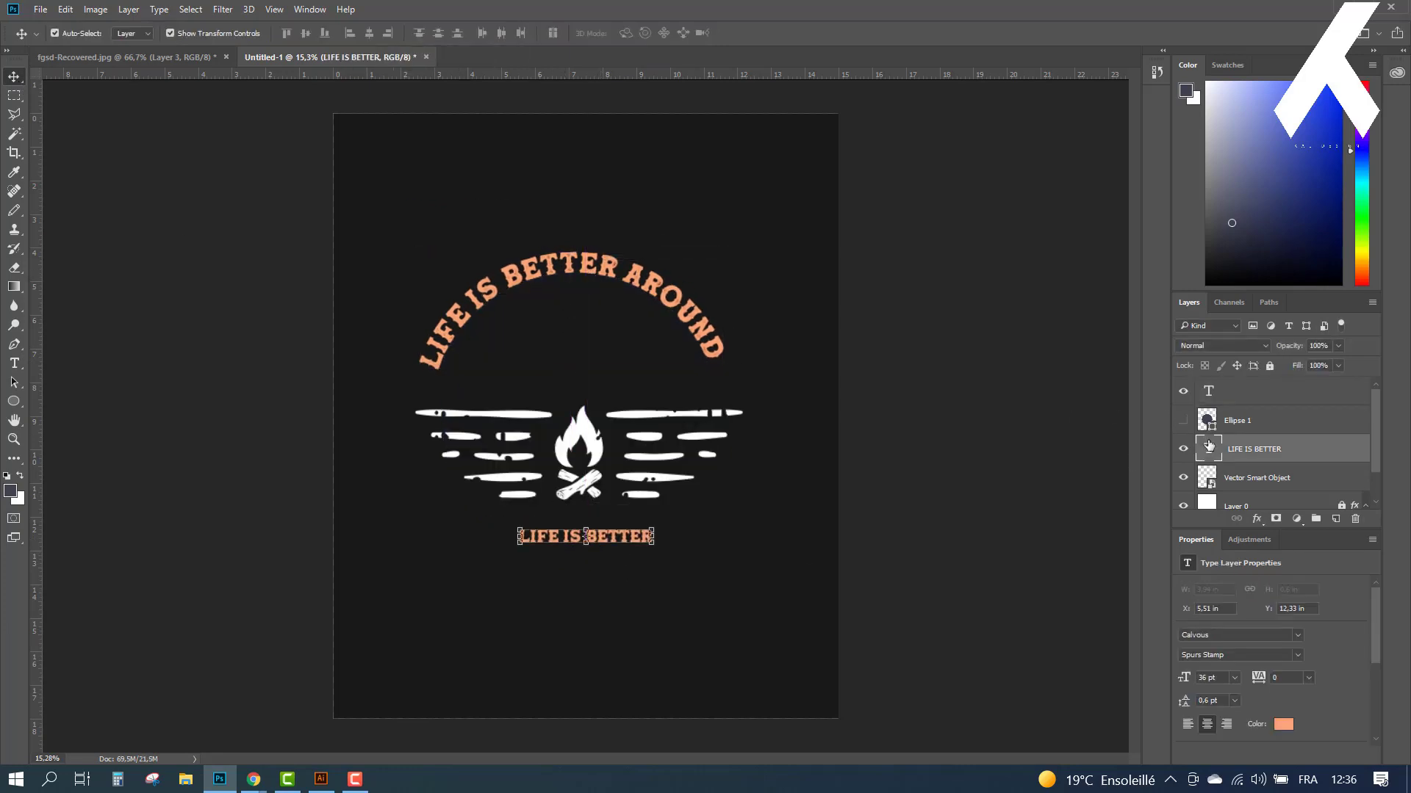
double_click(1208, 446)
Step: Change the text beneath the campfire to 'THE CAMPFIRE'
key("BackSpace")
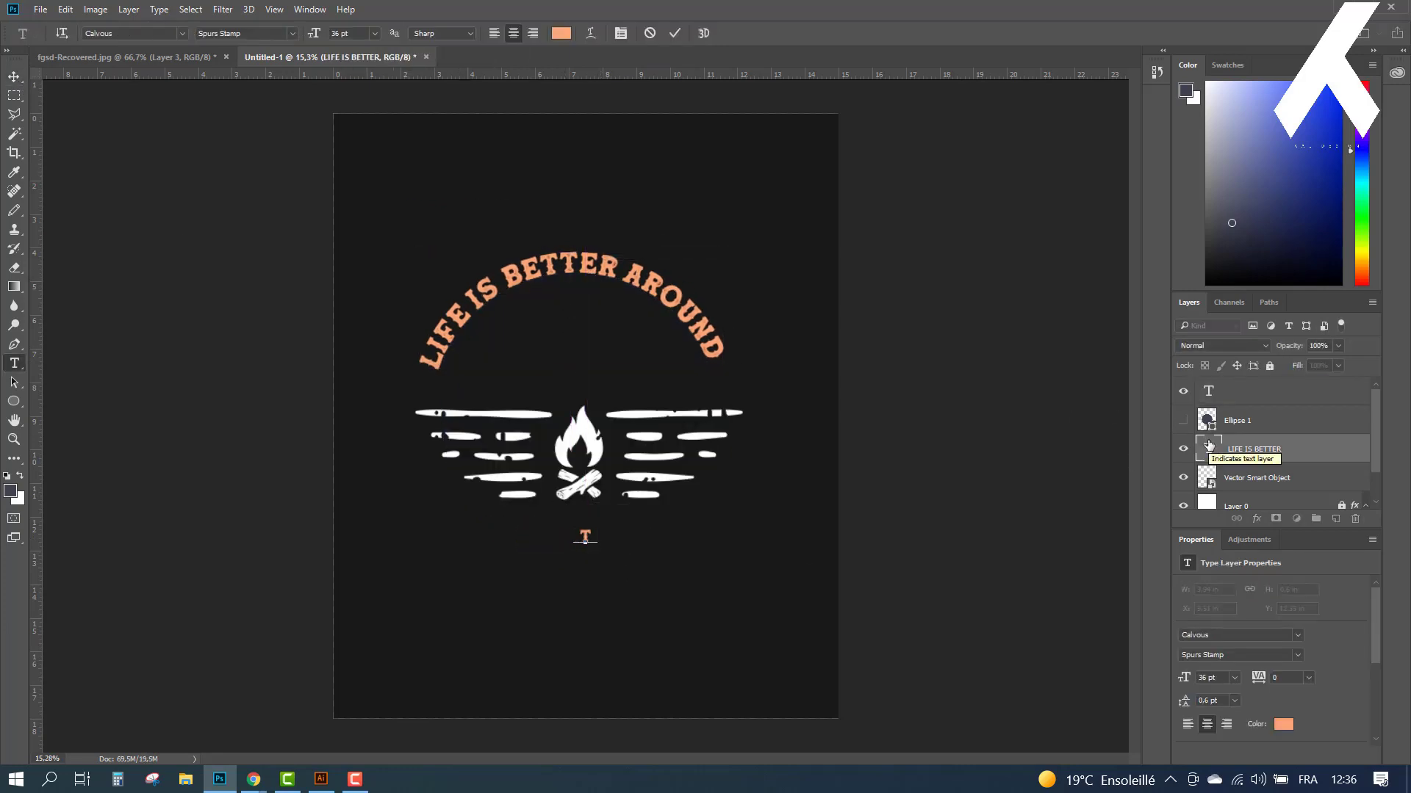
type("HE")
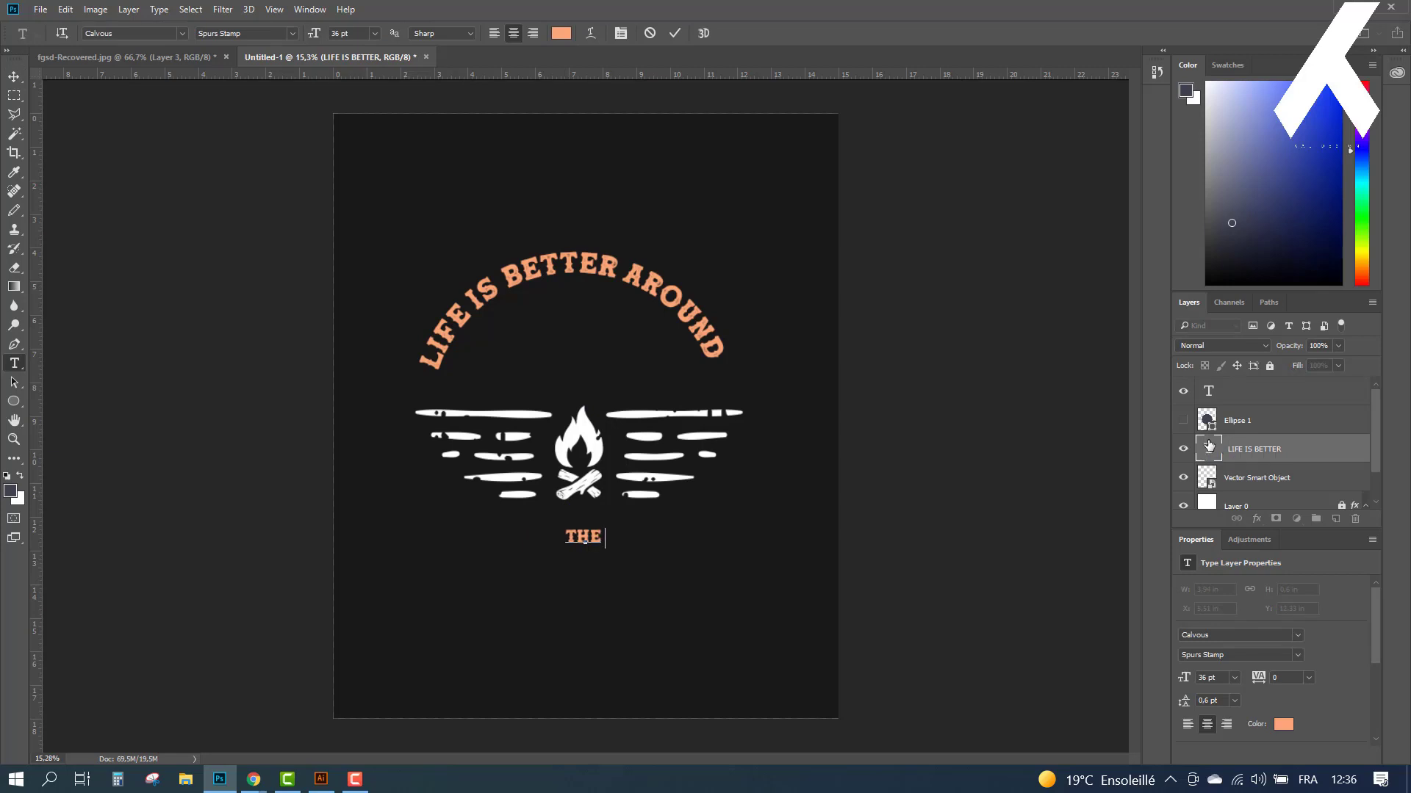
type(" CAMP")
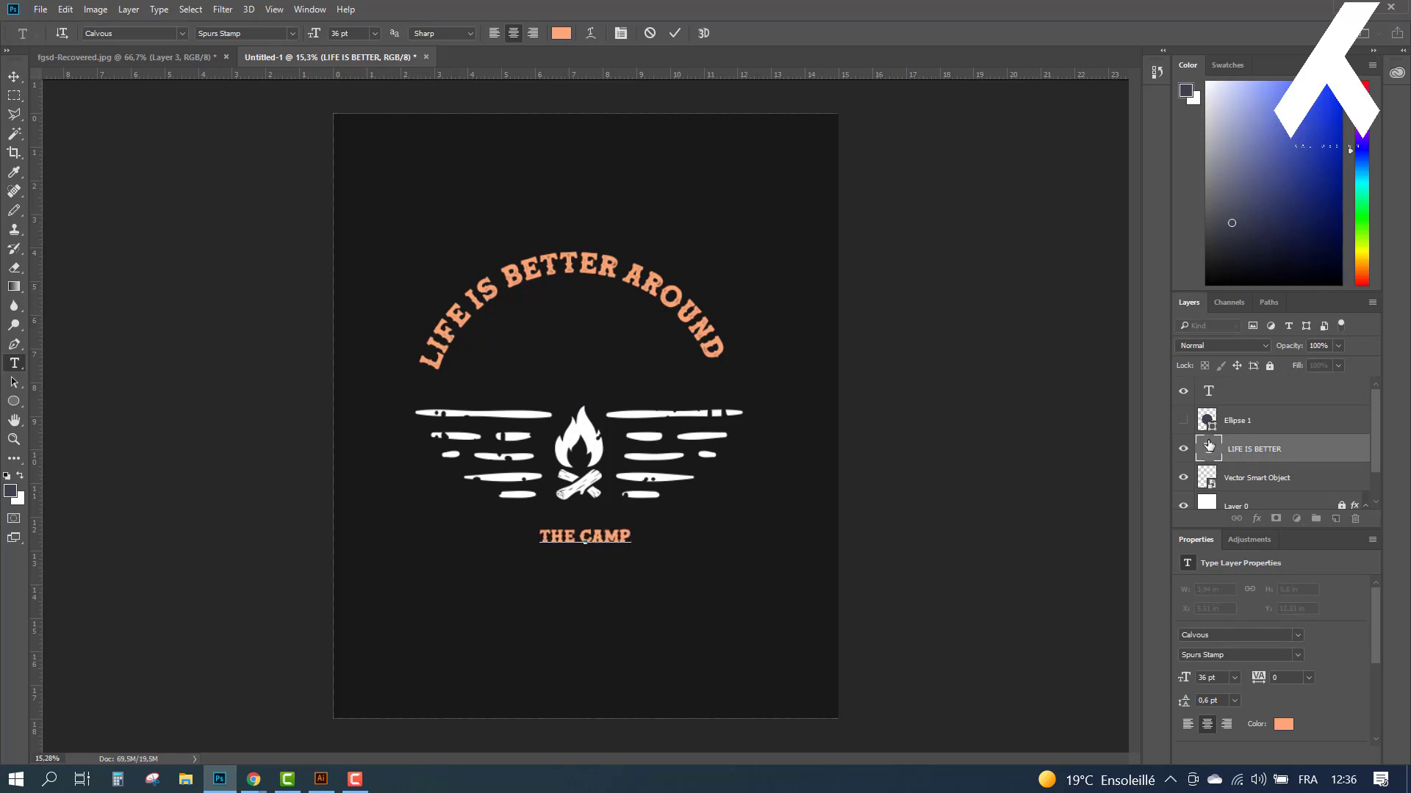
type("FIRE")
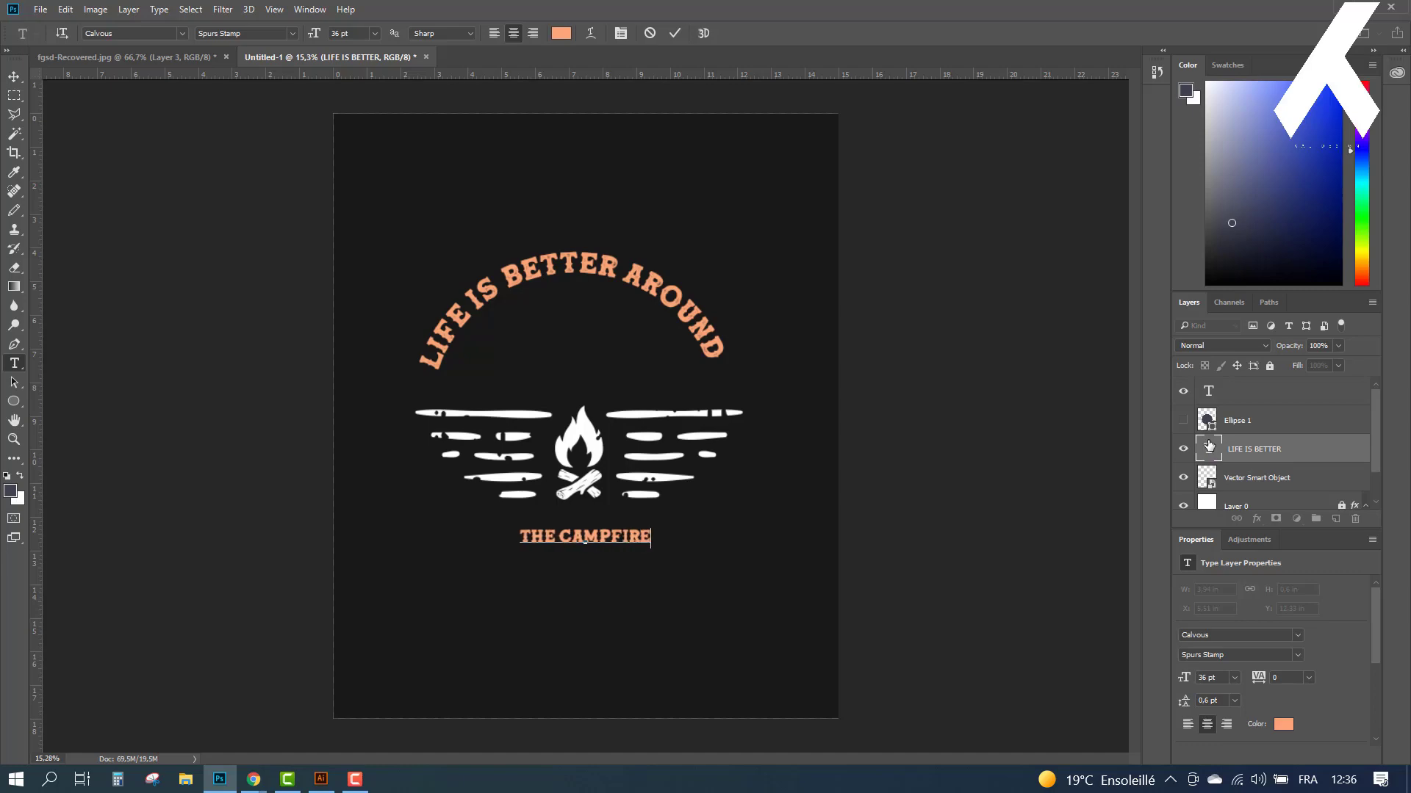
left_click(1209, 446)
Step: Carry the striped sunset block from the Illustrator sheet over to Photoshop
left_click(321, 780)
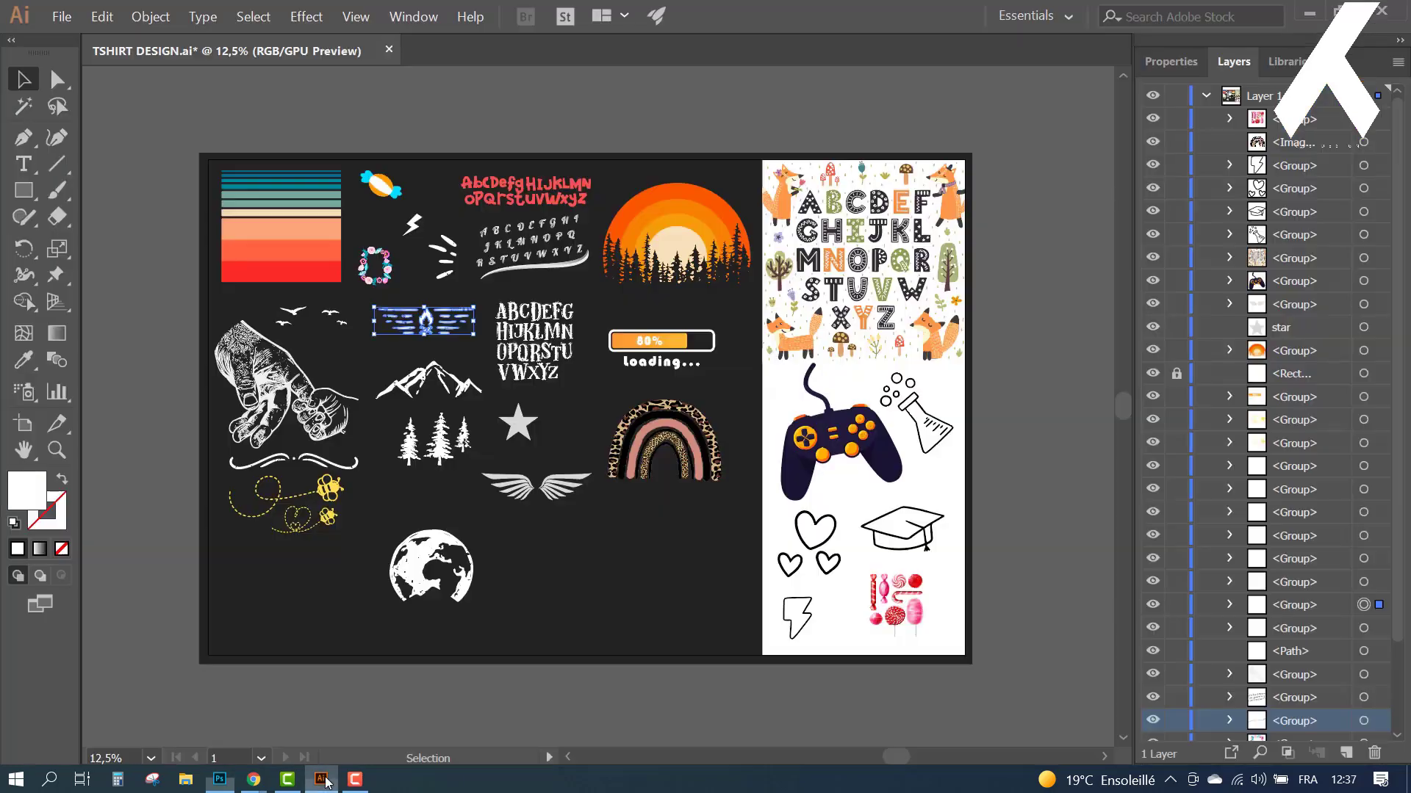
left_click(349, 356)
left_click(298, 234)
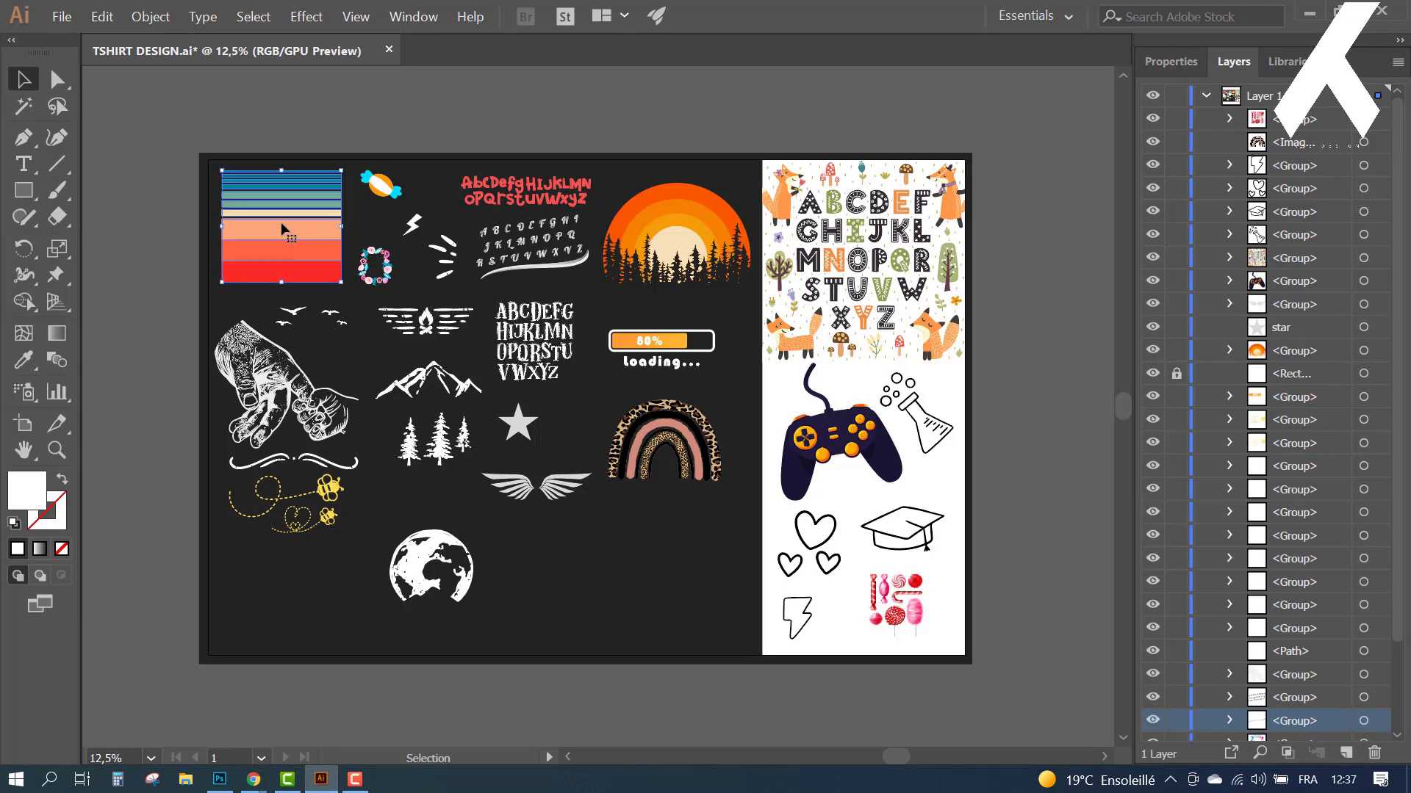
left_click_drag(282, 228, 231, 729)
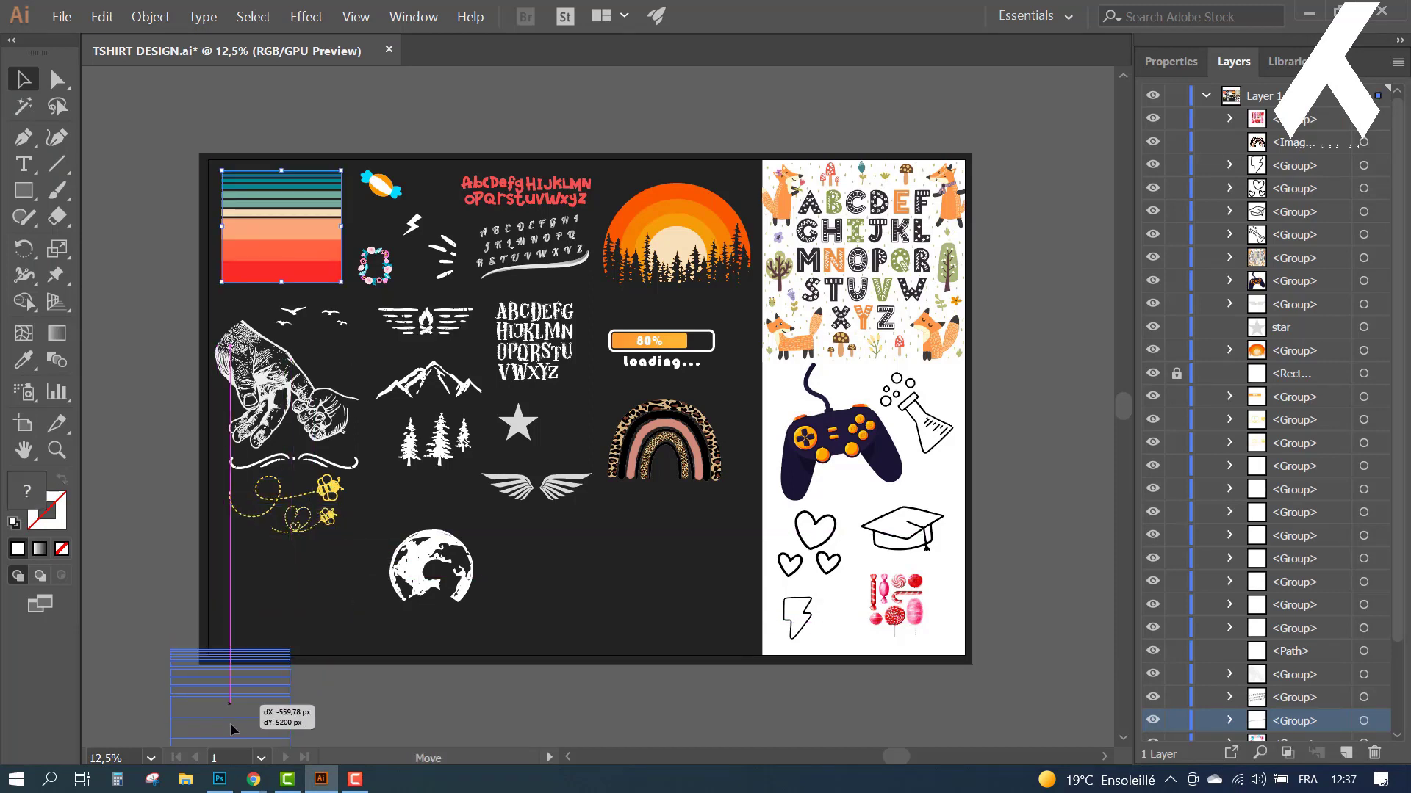
left_click_drag(230, 730, 686, 611)
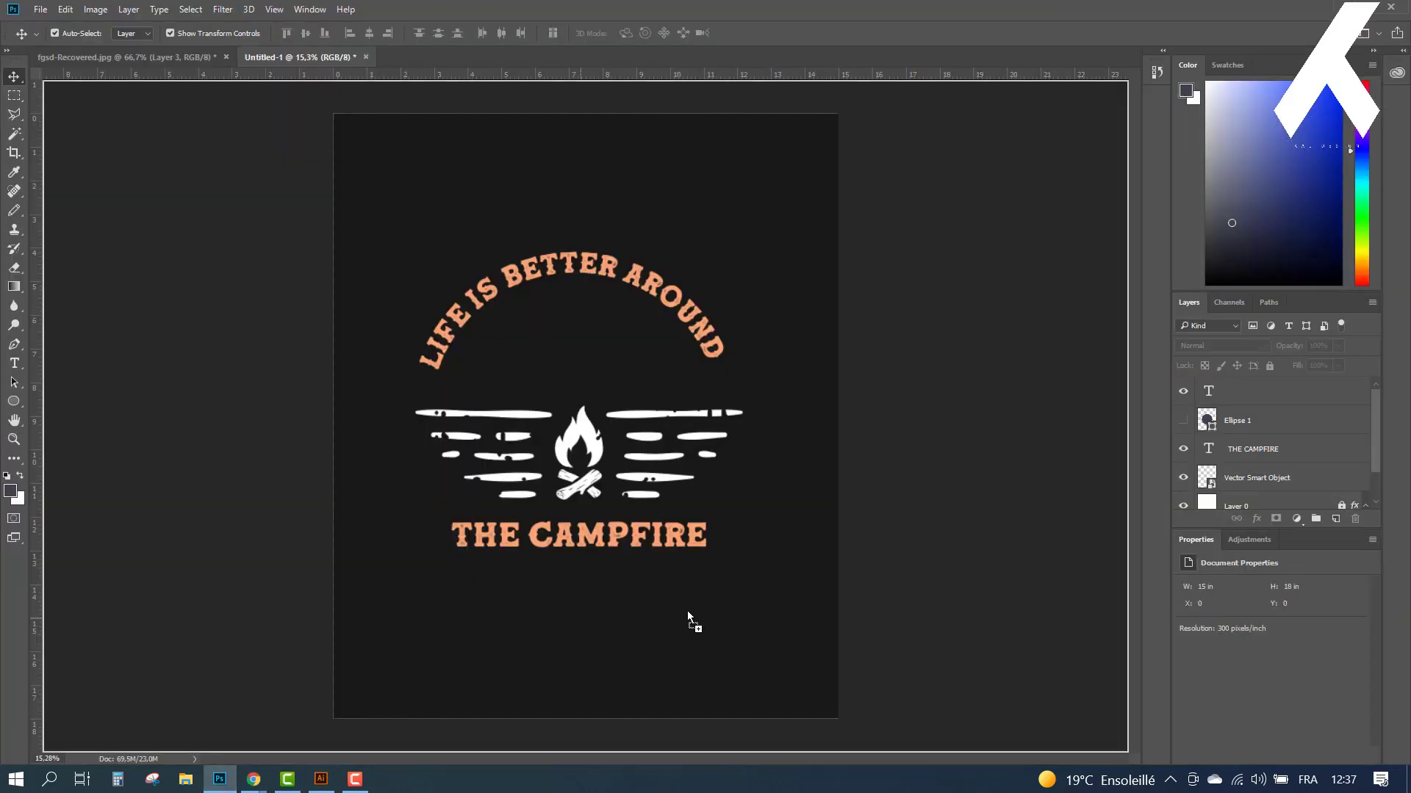
Step: Place the sunset stripes at about a third size, shifted right beside THE CAMPFIRE
left_click_drag(776, 616, 775, 615)
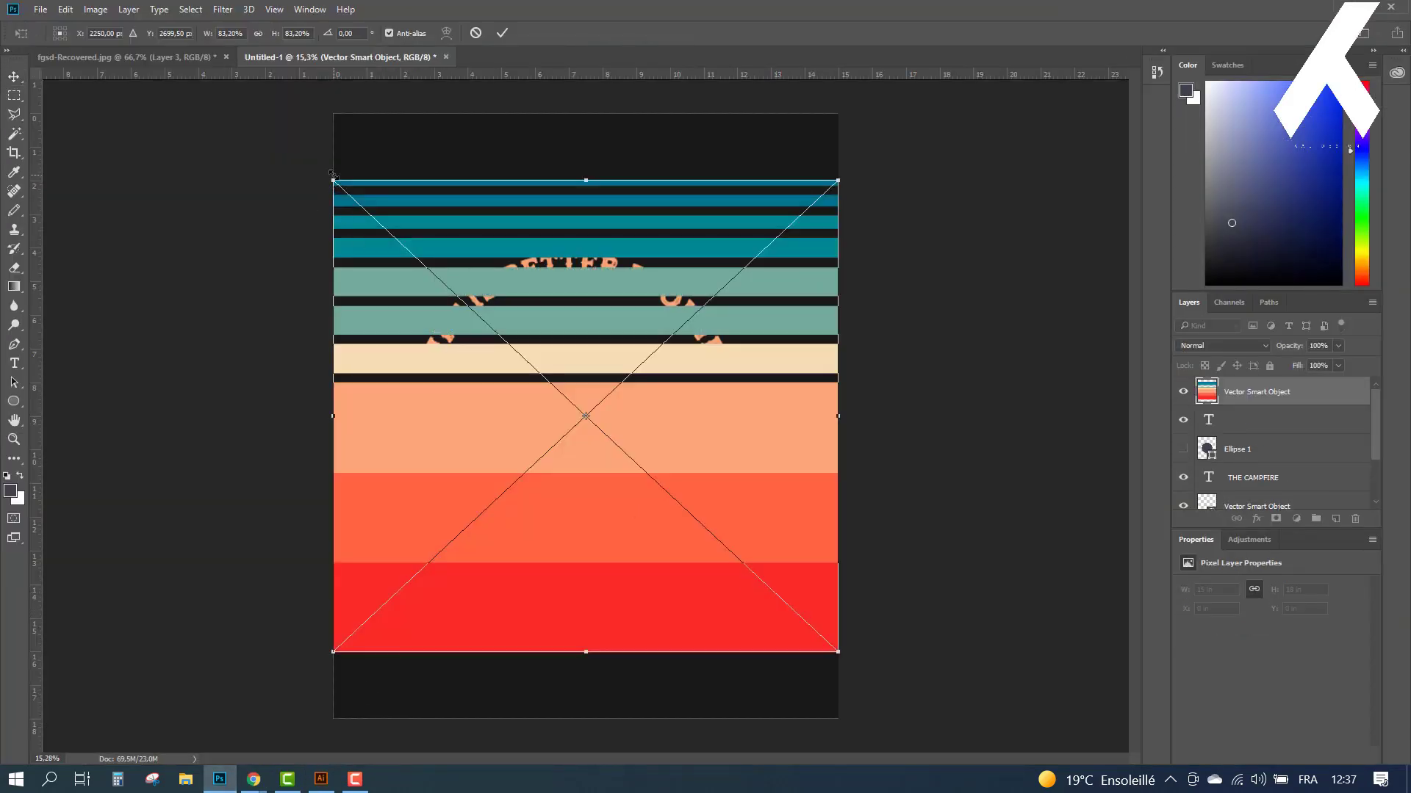
left_click_drag(331, 175, 683, 435)
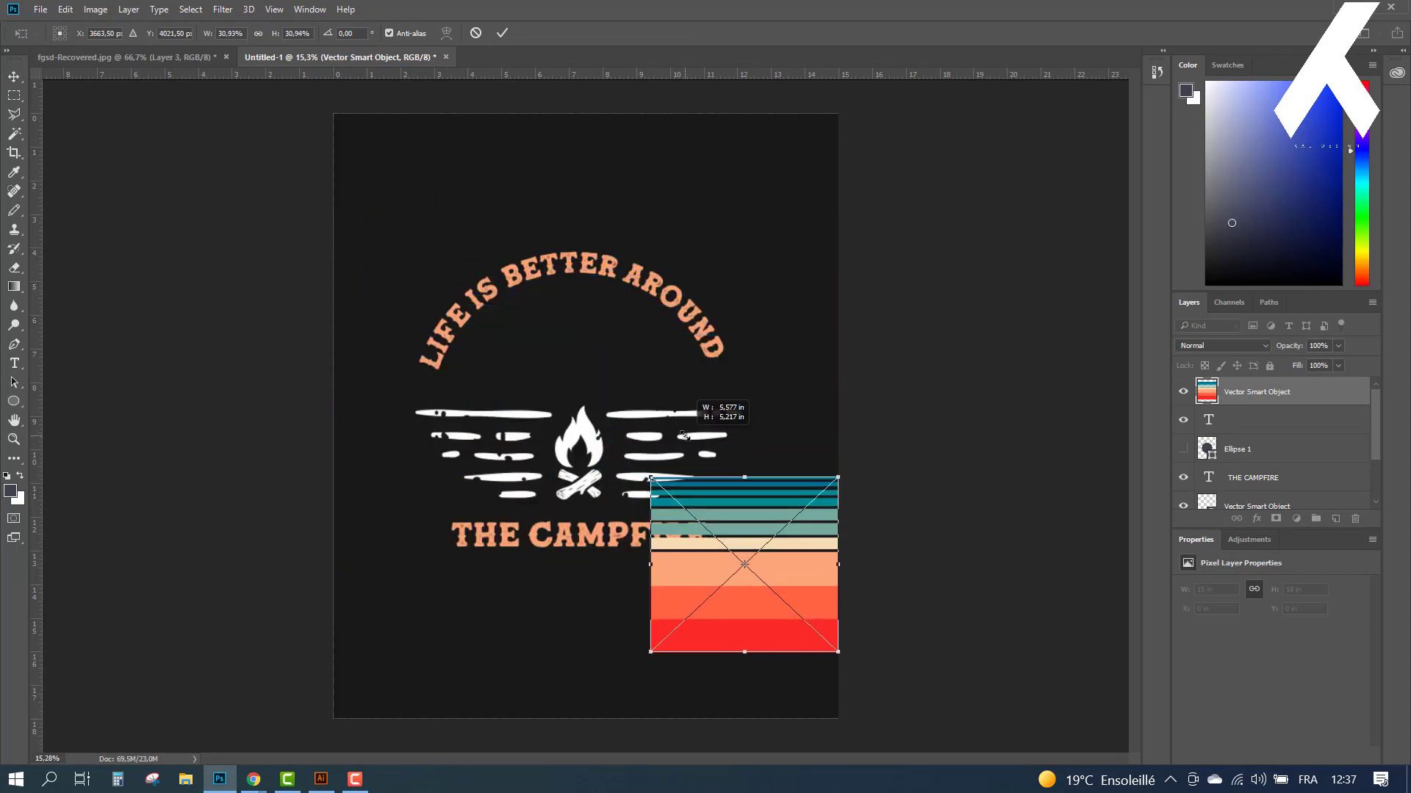
left_click_drag(696, 579, 803, 568)
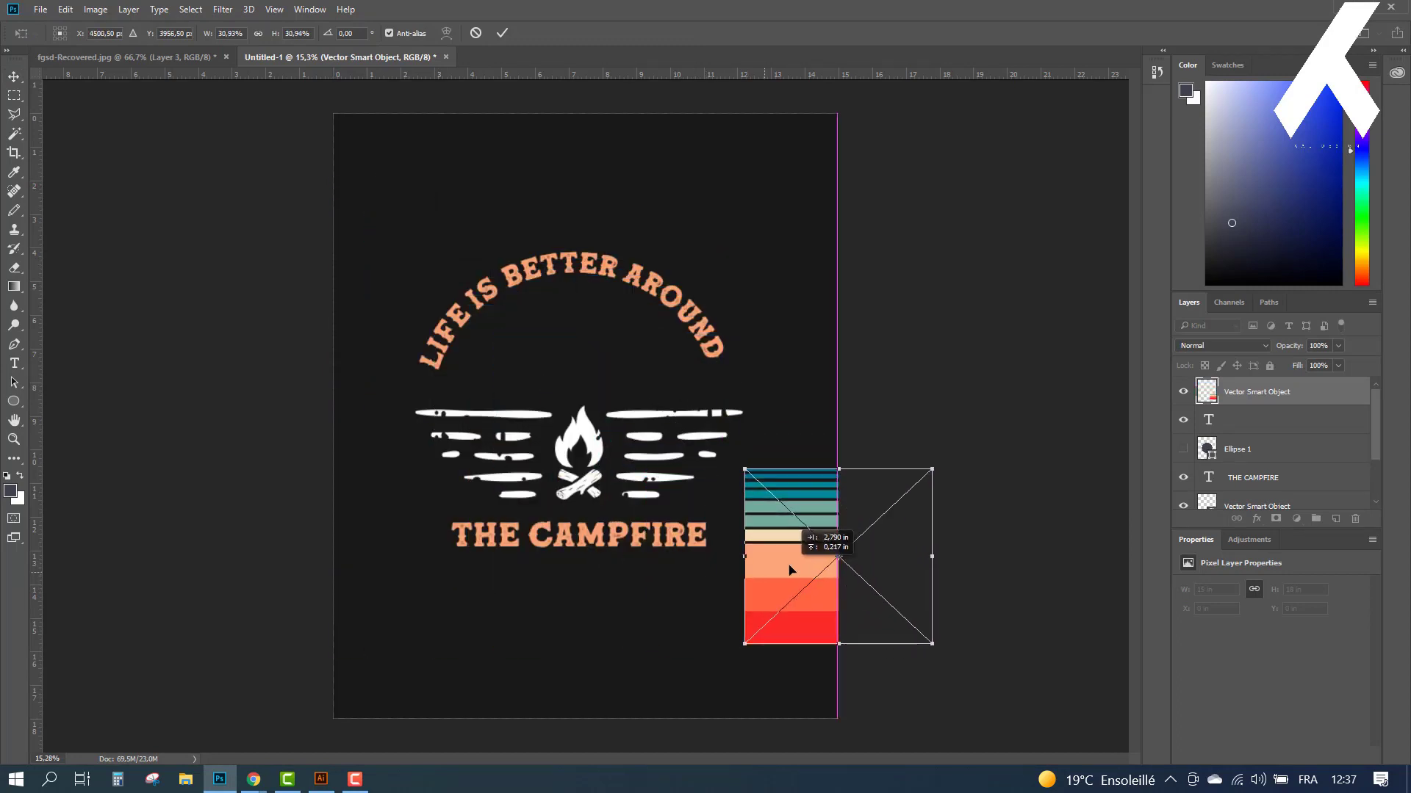
left_click(13, 78)
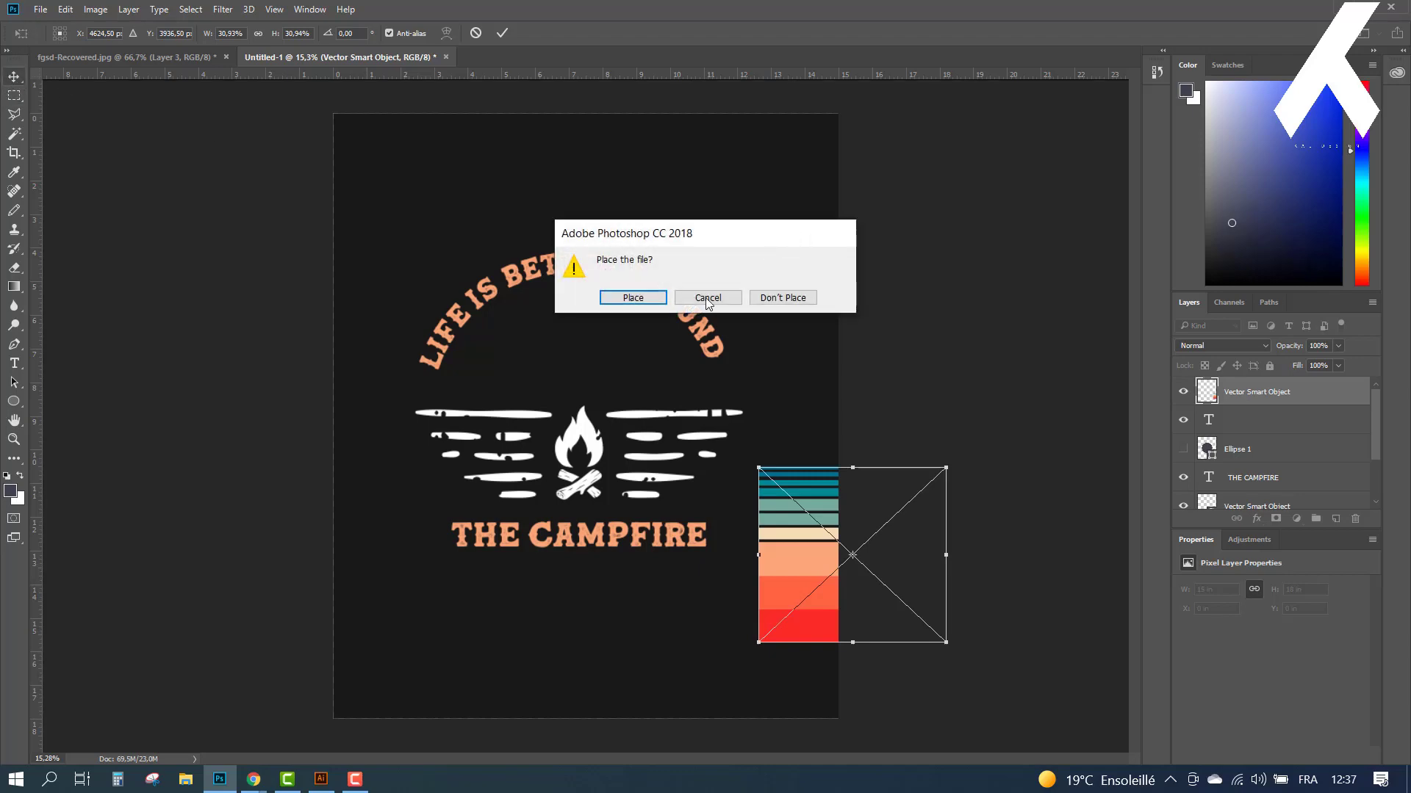
left_click(632, 298)
key("alt+Tab")
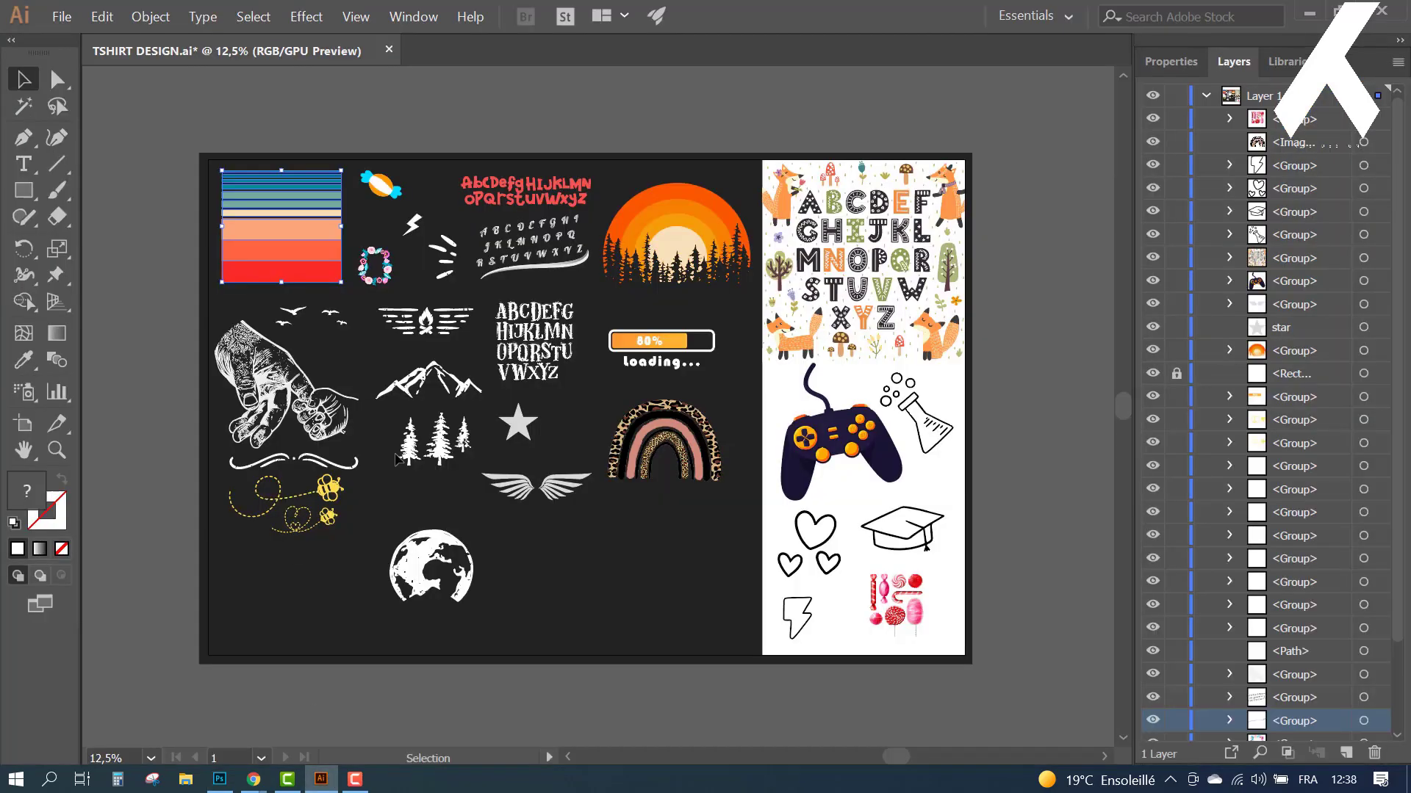
Step: Drag the white mountains graphic from Illustrator into the Photoshop design
mouse_move(404, 432)
left_mouse_down()
mouse_move(269, 595)
mouse_move(550, 399)
mouse_move(551, 377)
left_mouse_up()
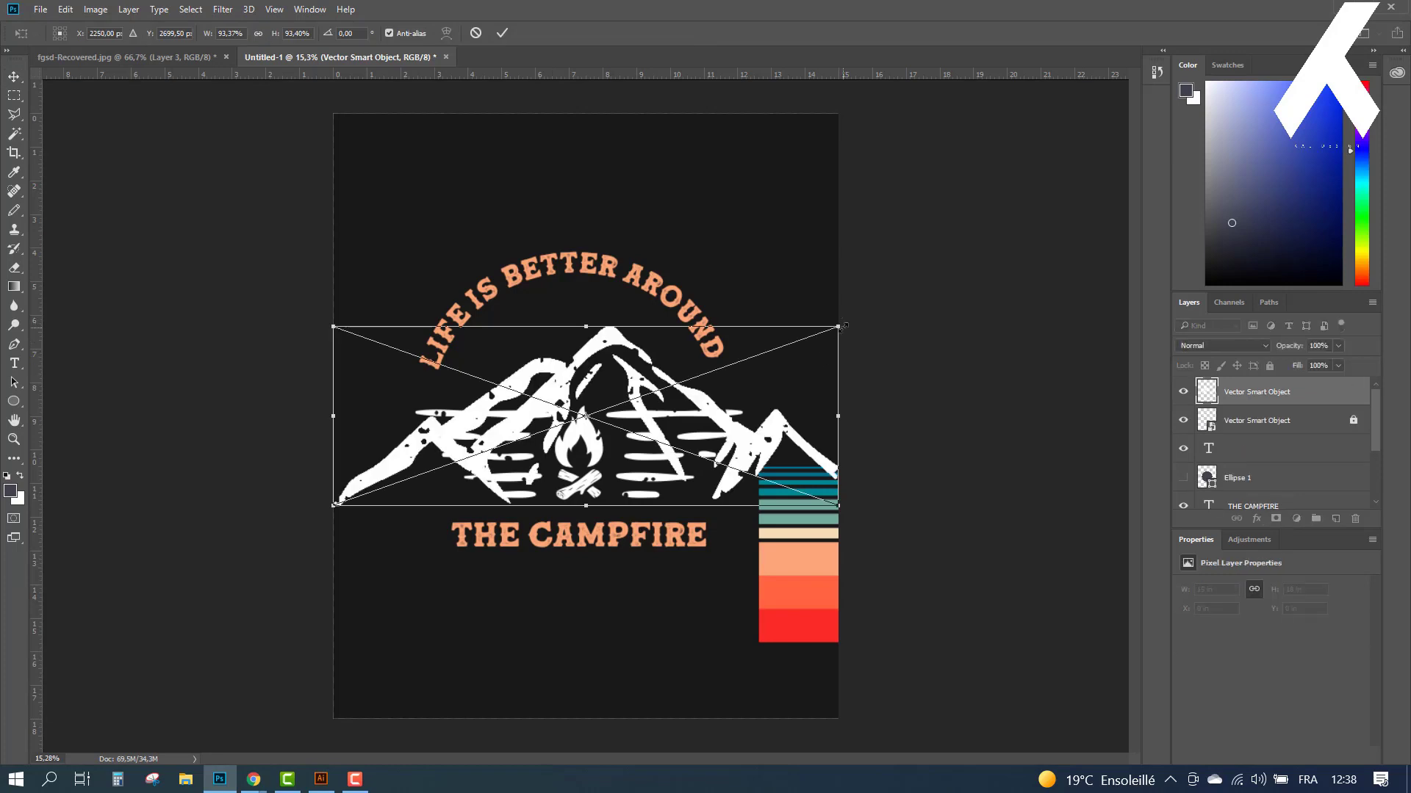
Step: Shrink the mountains to about half size and commit them above the campfire
left_click_drag(840, 328, 724, 367)
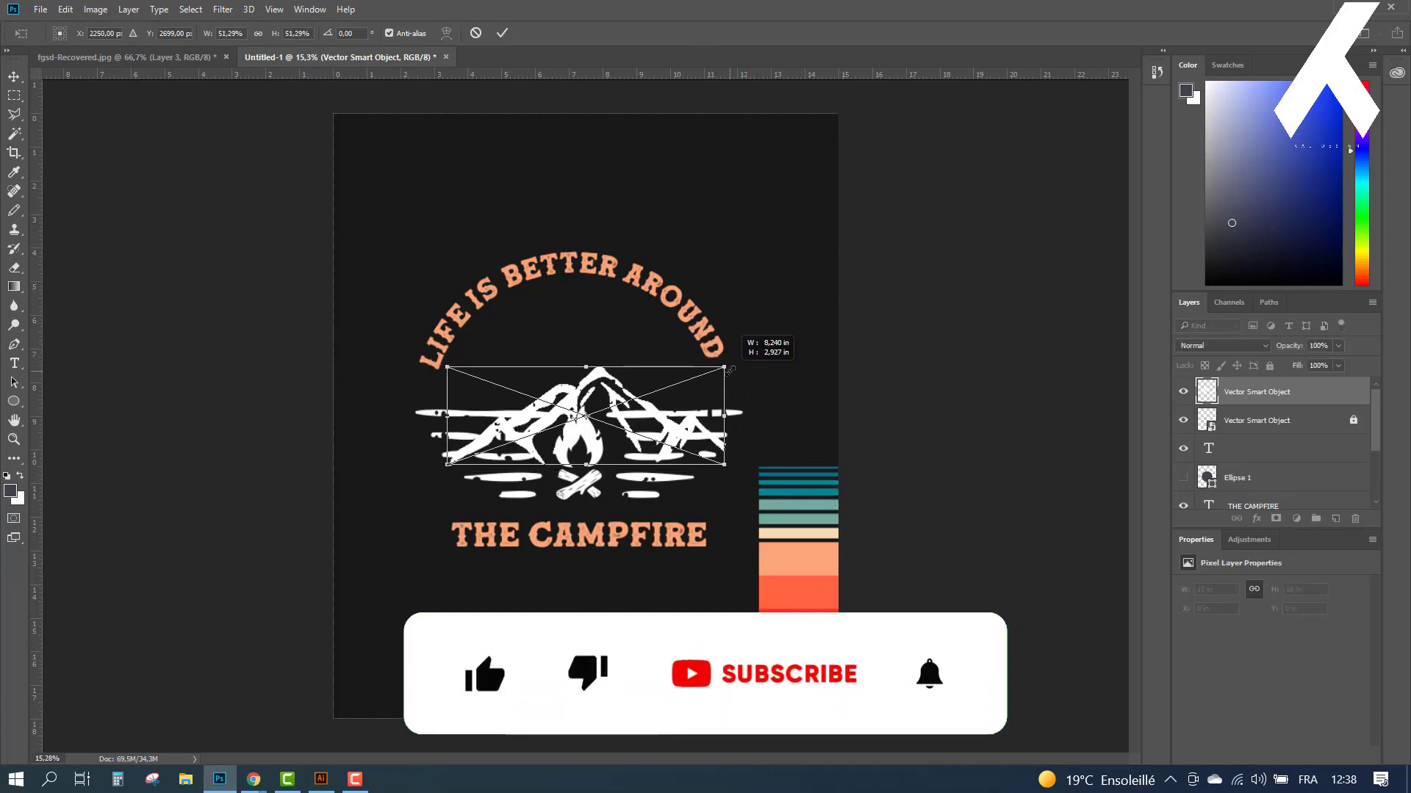
mouse_move(677, 430)
left_mouse_down()
mouse_move(650, 371)
mouse_move(696, 402)
left_mouse_up()
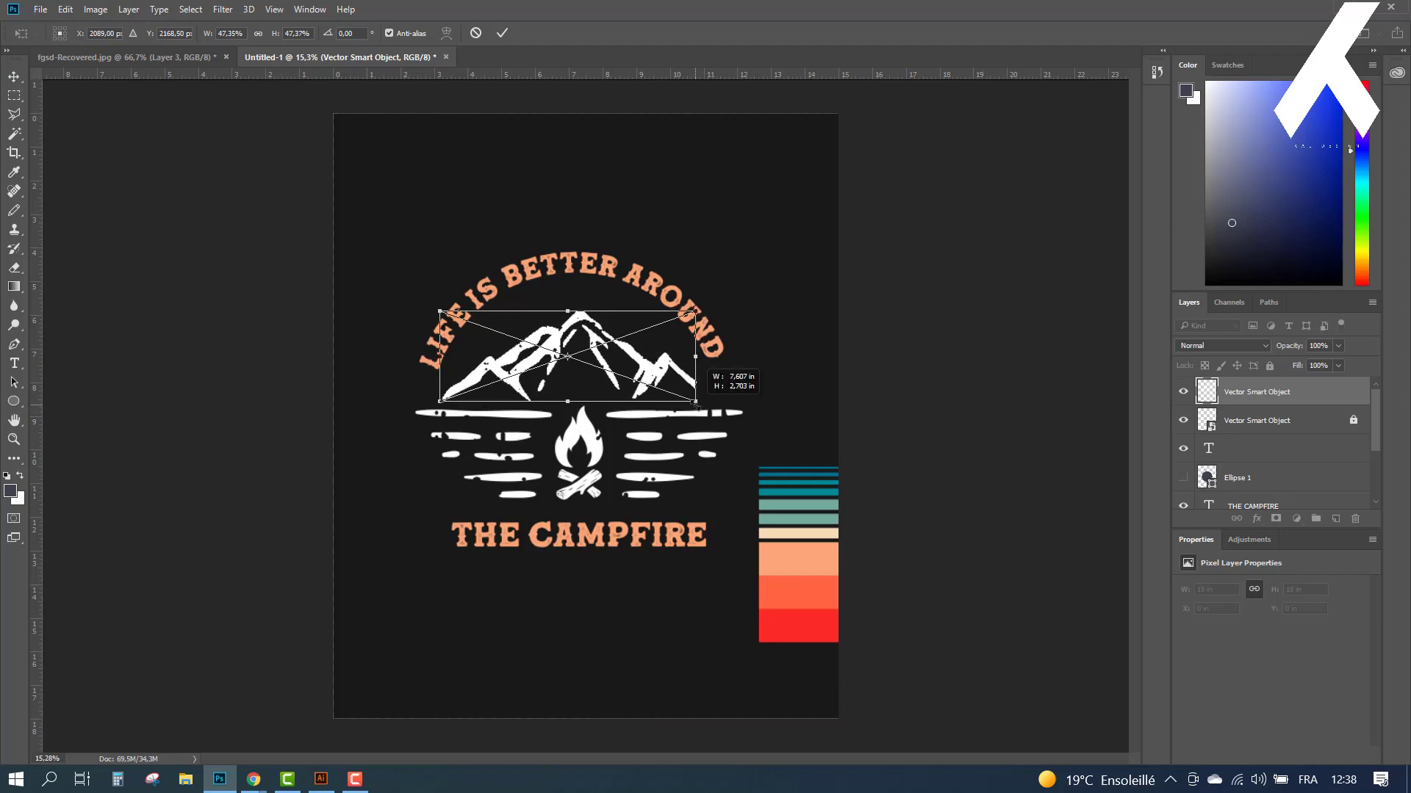
key("Return")
Step: Ungroup the three-tree group on the Illustrator asset sheet
left_click(324, 779)
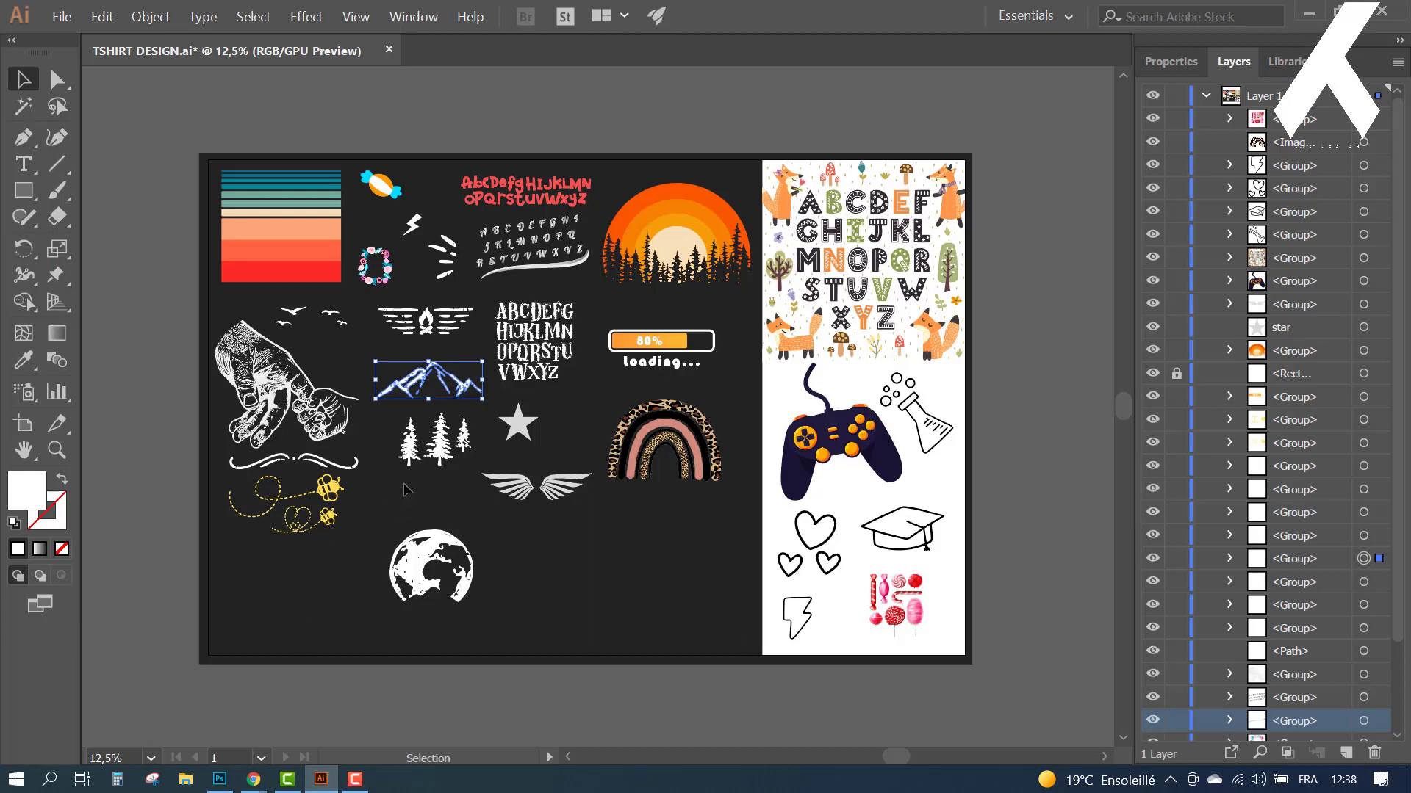
left_click(420, 459)
right_click(419, 454)
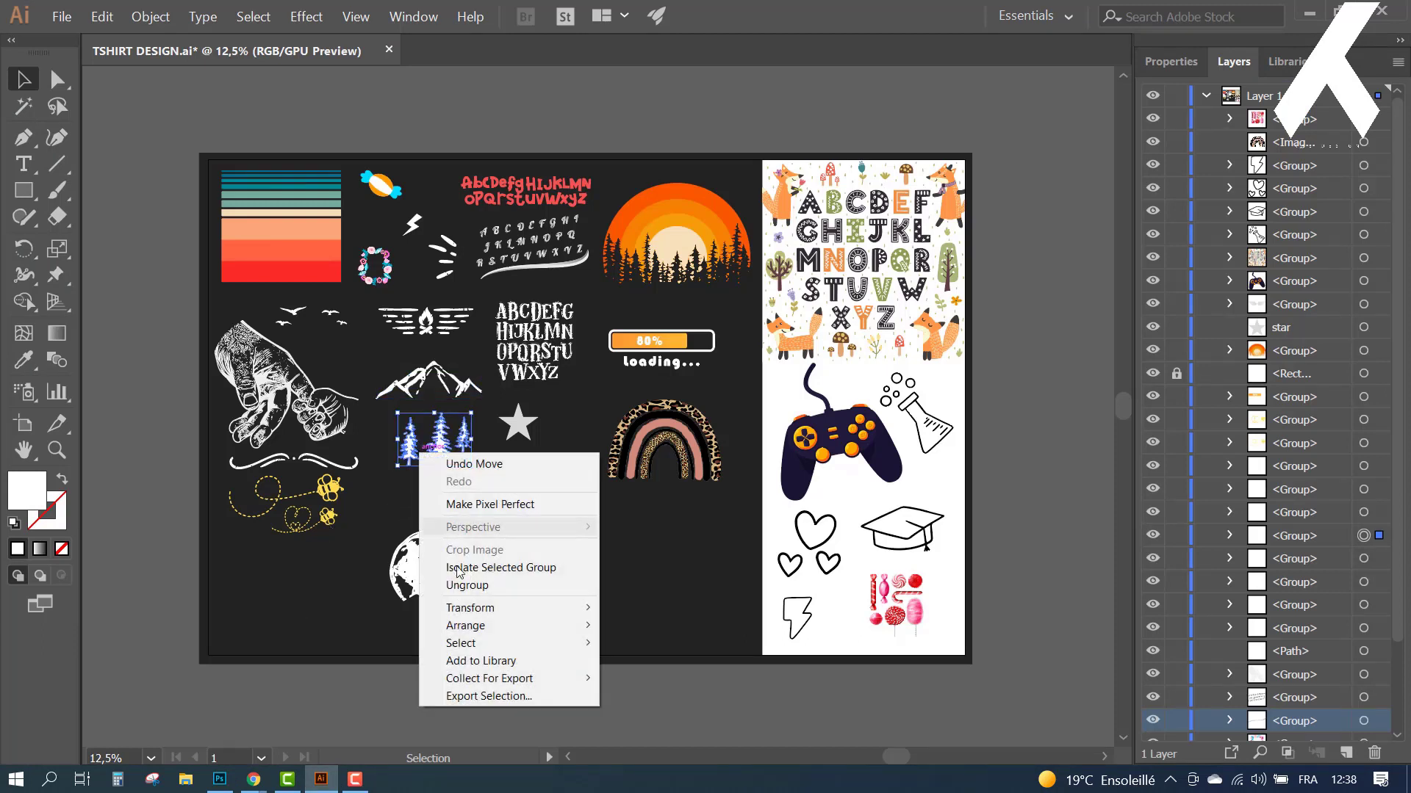
left_click(467, 585)
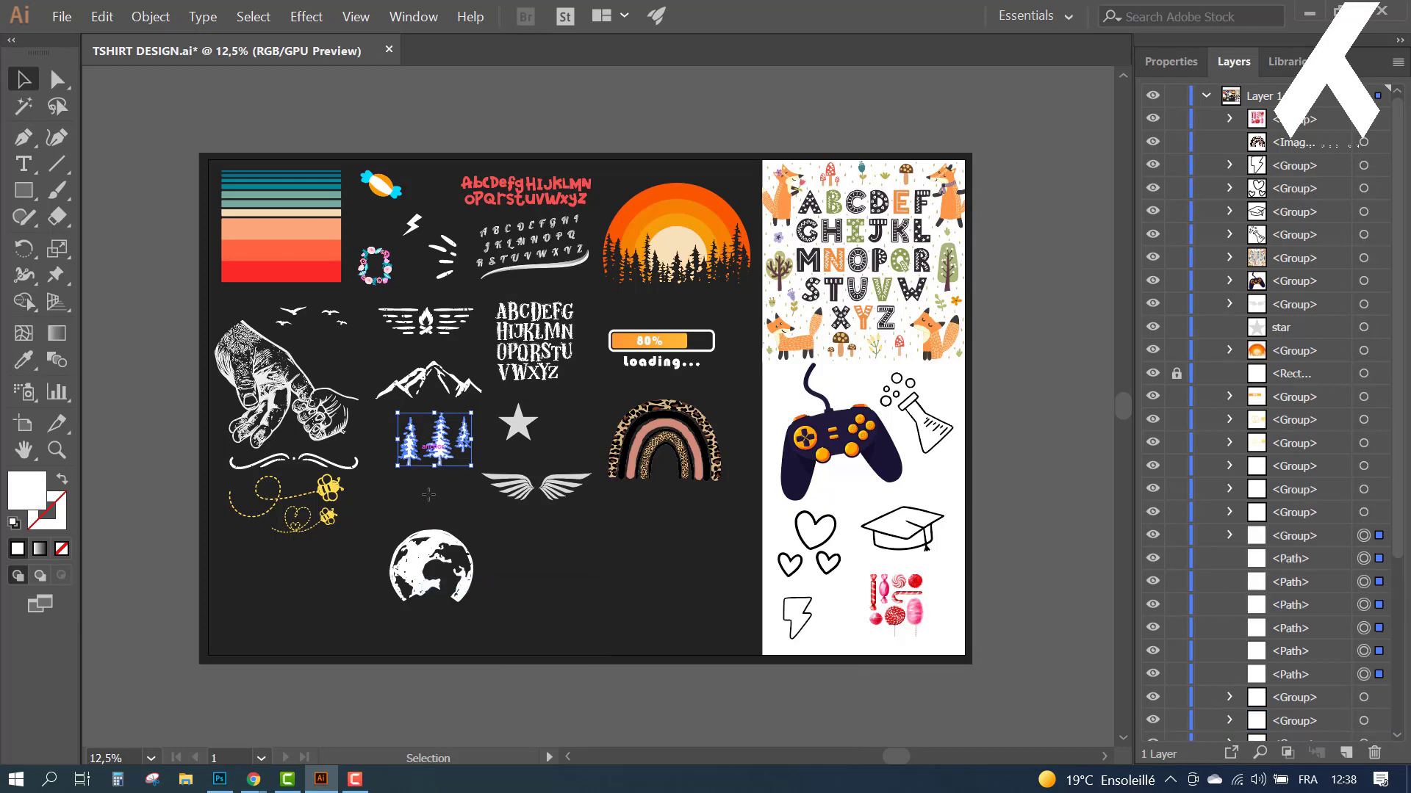
left_click(219, 779)
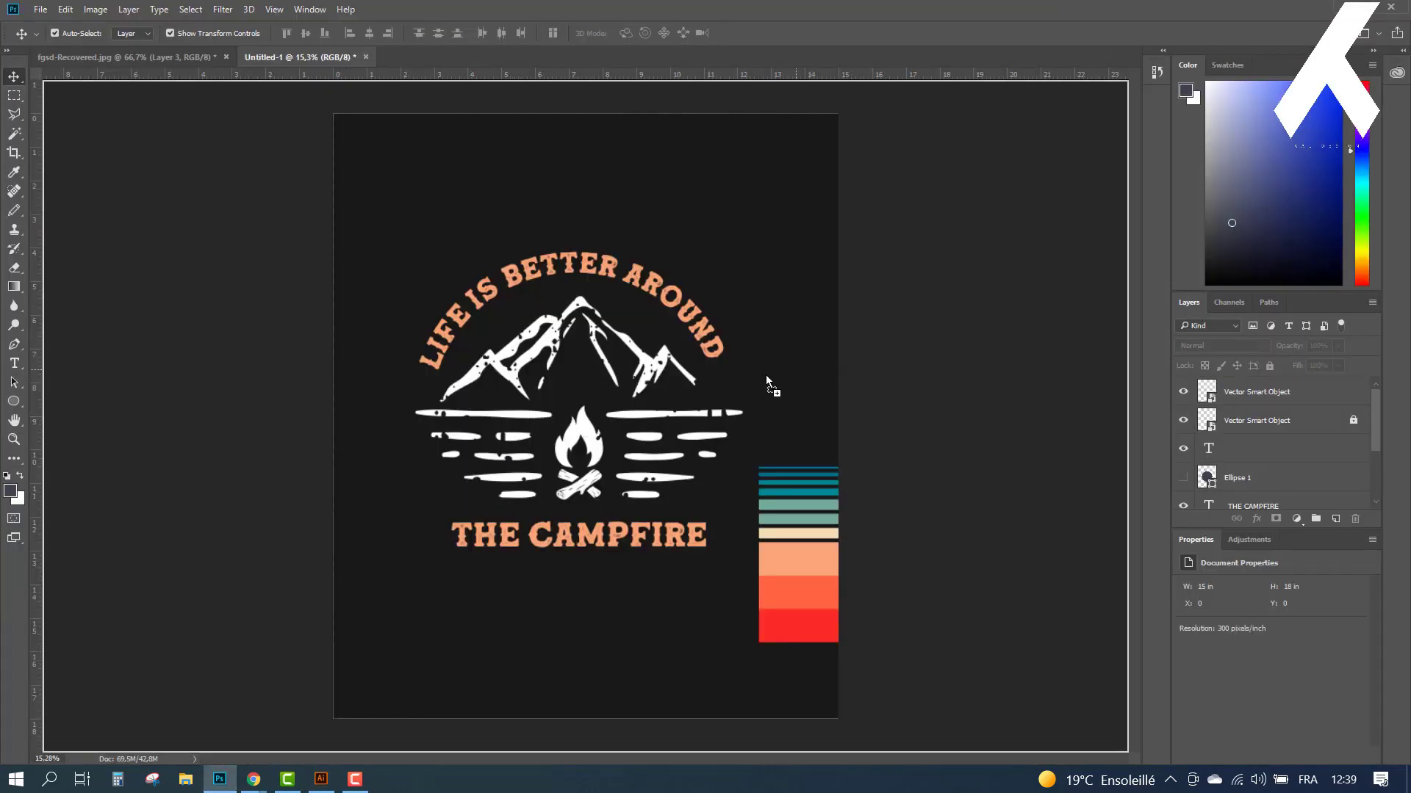
Step: Place one tree, scaled small, with its base on the right end of the horizon line
left_click_drag(748, 375, 744, 375)
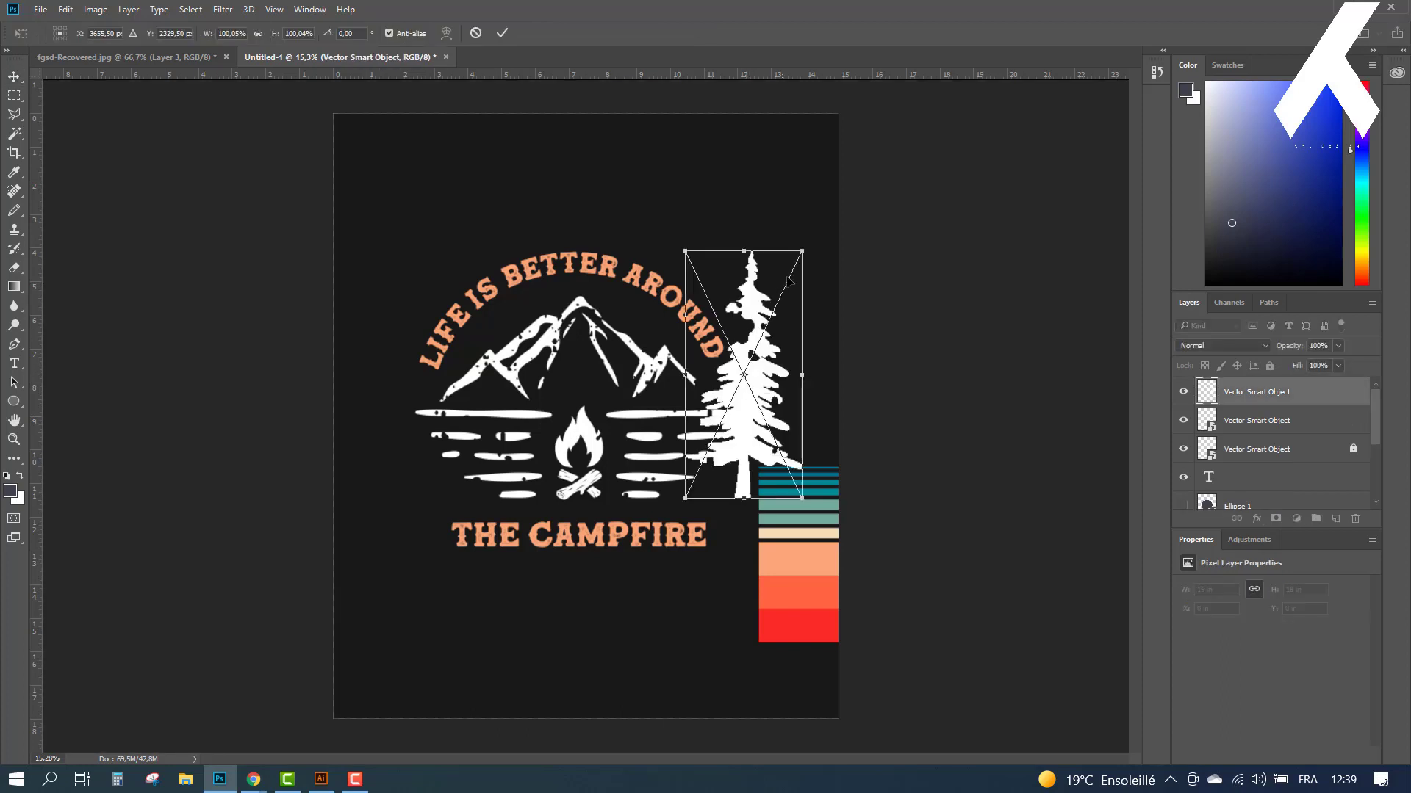
left_click_drag(802, 250, 725, 451)
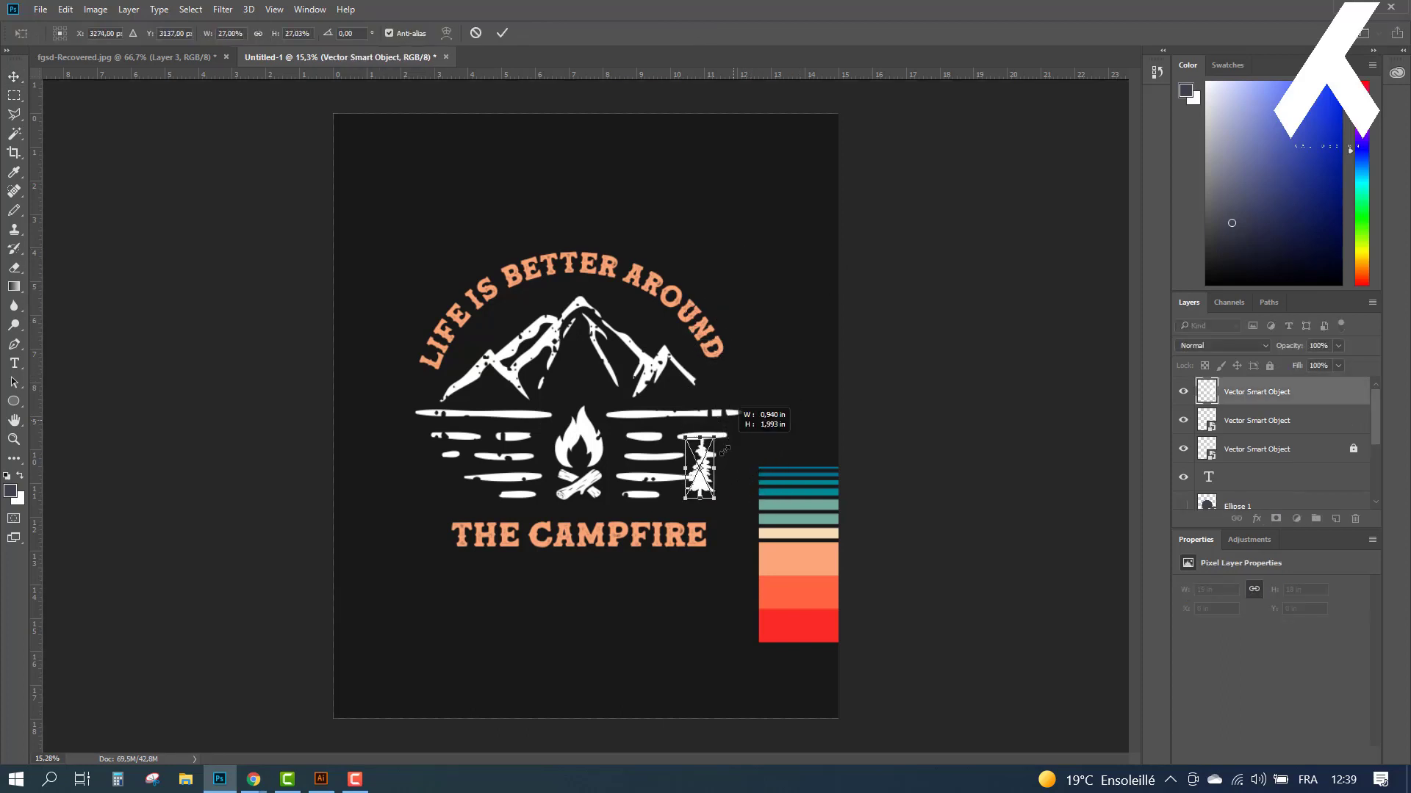
mouse_move(698, 472)
left_mouse_down()
mouse_move(696, 390)
mouse_move(719, 389)
left_mouse_up()
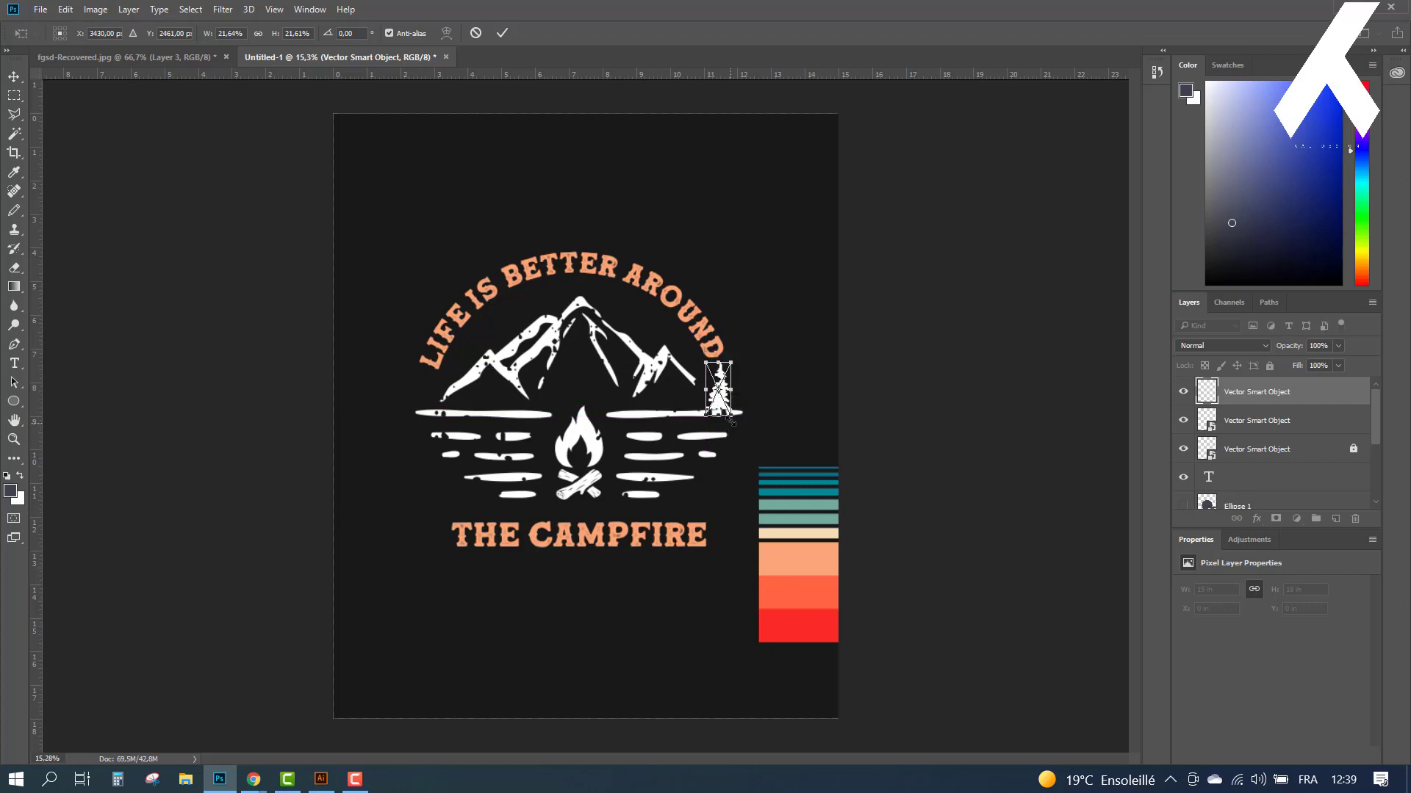
left_click_drag(720, 416, 719, 410)
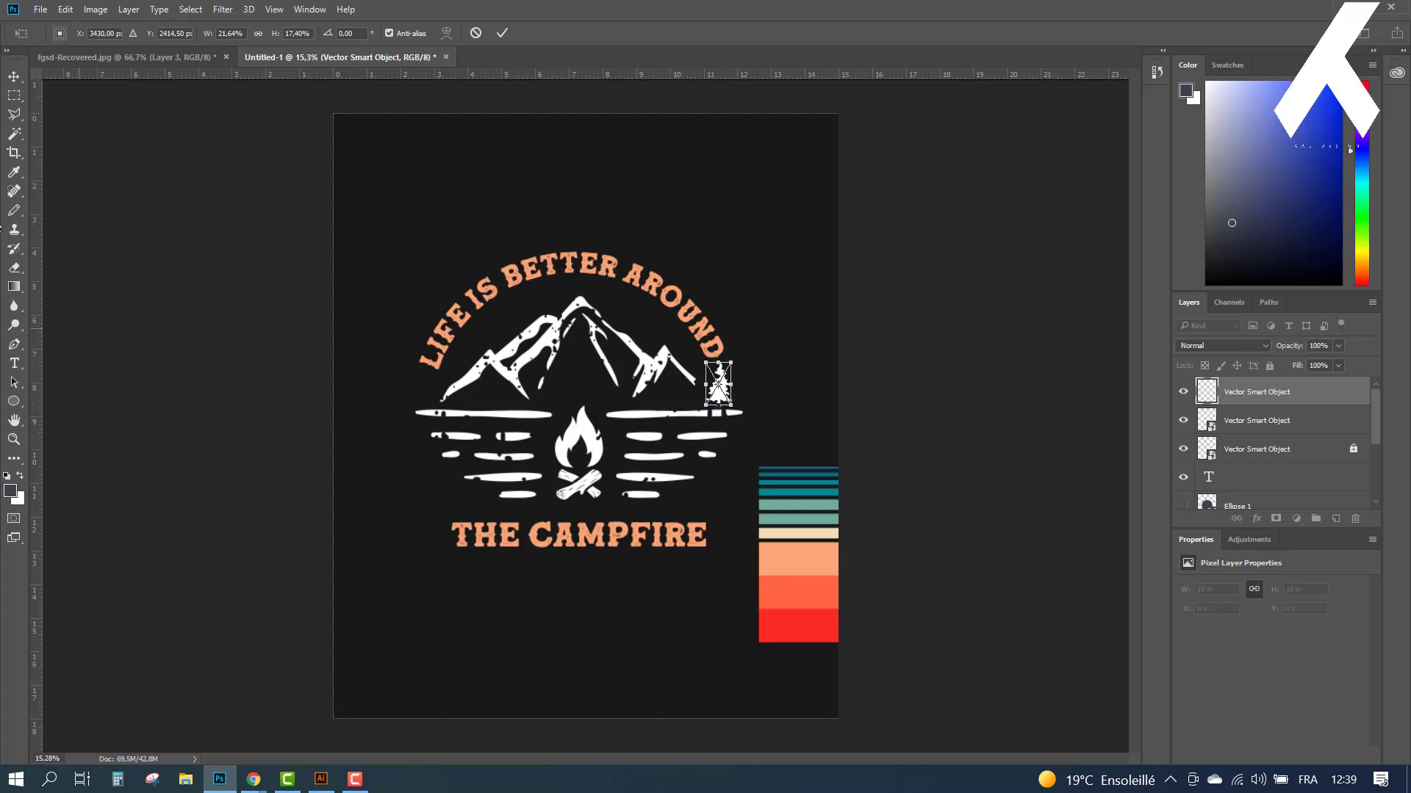
left_click(18, 79)
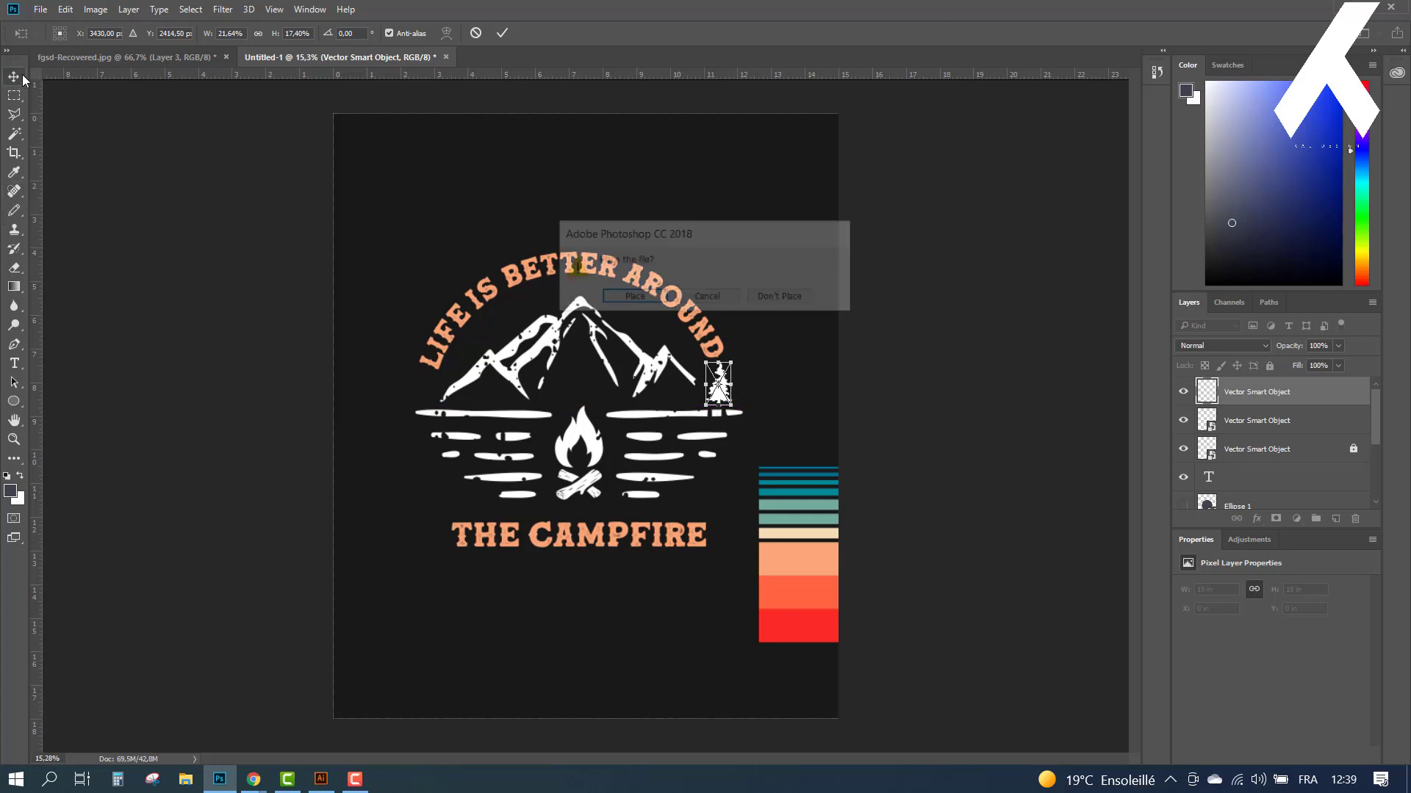
left_click(647, 307)
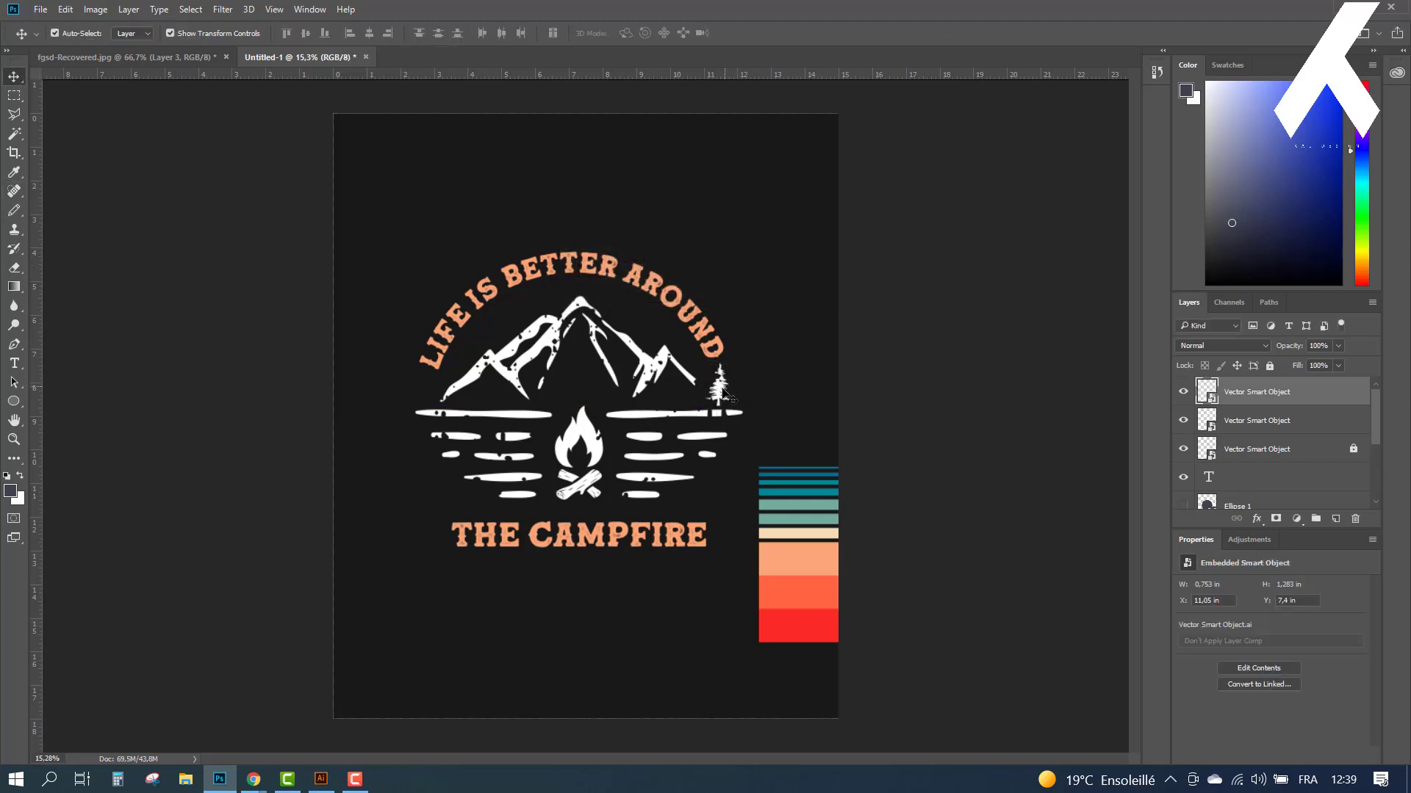
left_click(724, 390)
Step: Copy the tree to the left end of the horizon and flip it horizontally
left_click(728, 398)
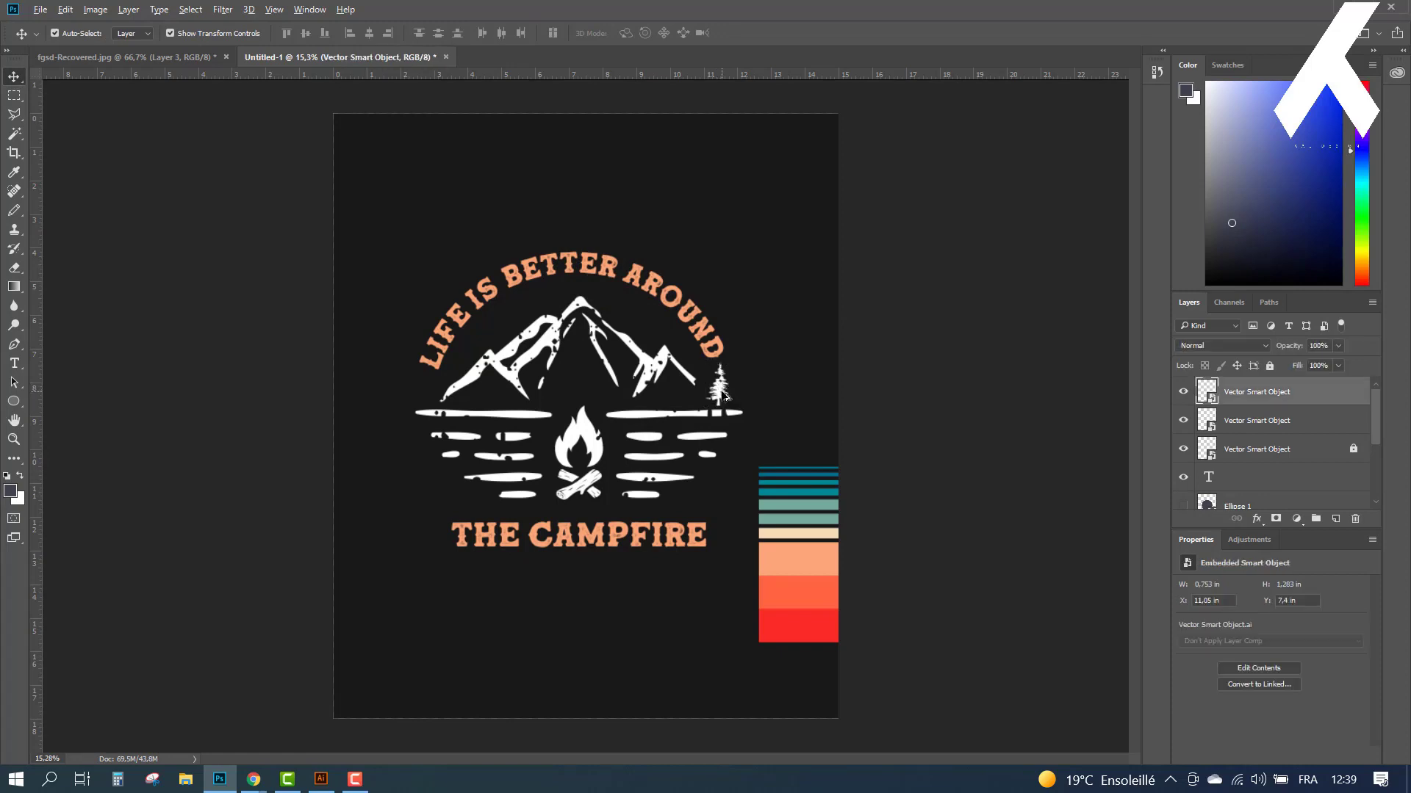
left_click_drag(725, 396, 433, 398)
key("ctrl+t")
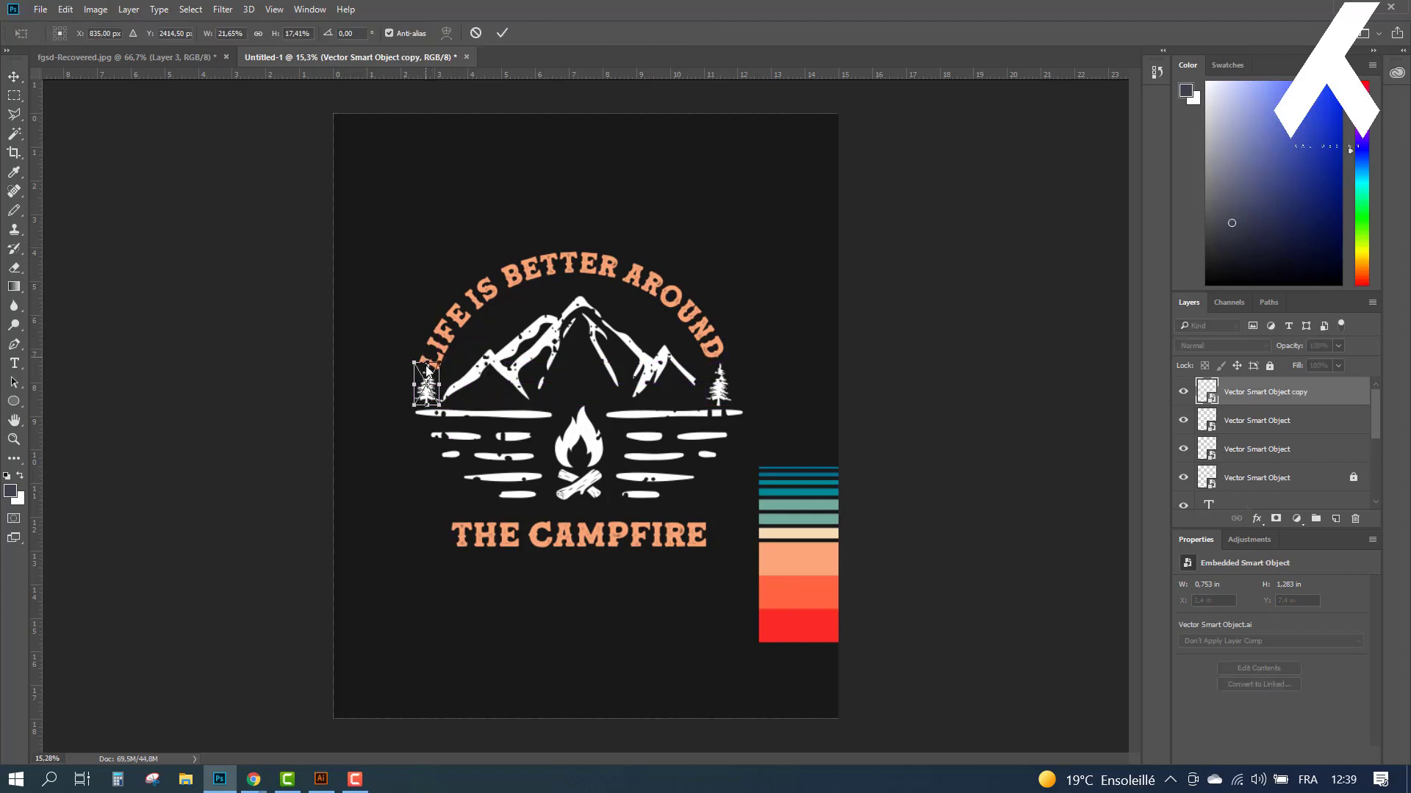
right_click(424, 371)
left_click(488, 592)
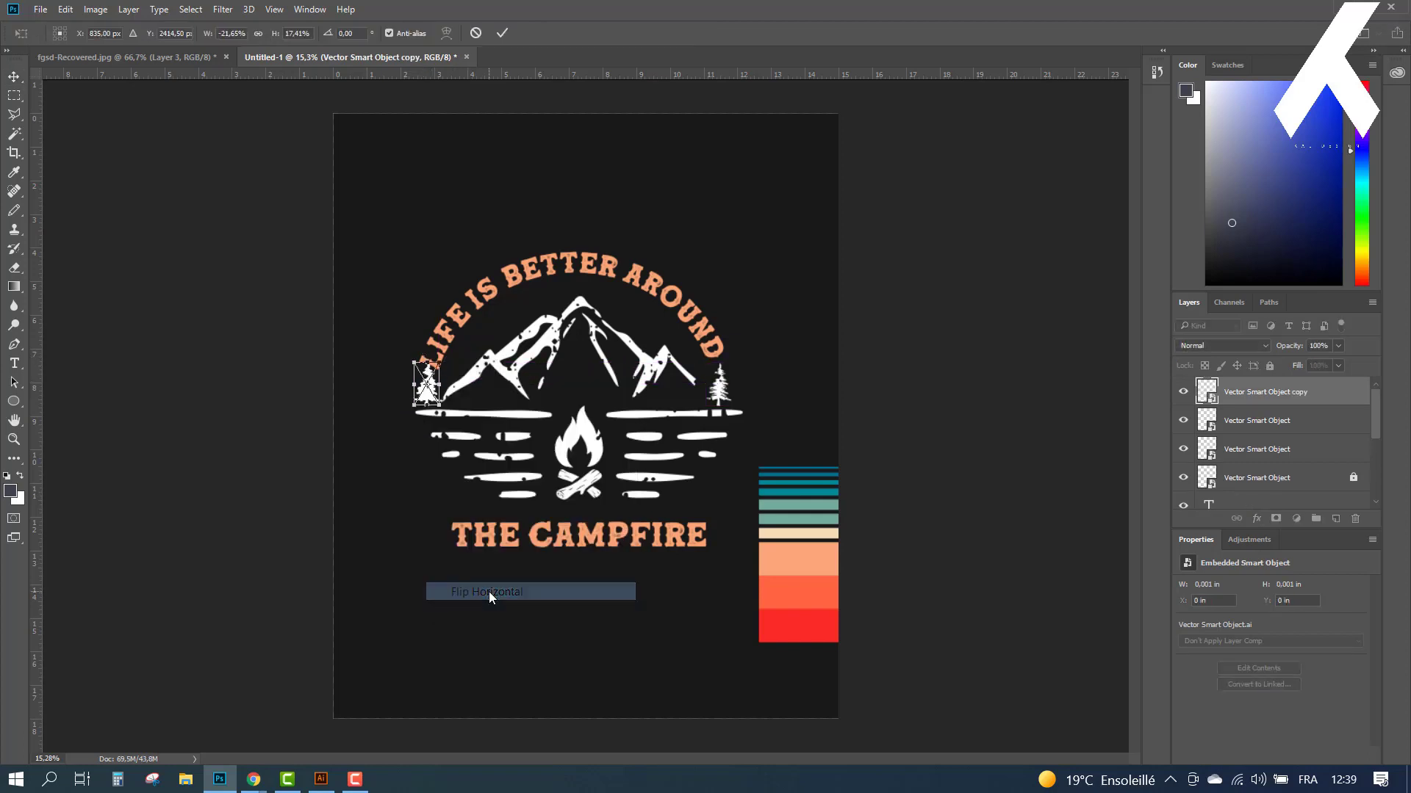
left_click(17, 82)
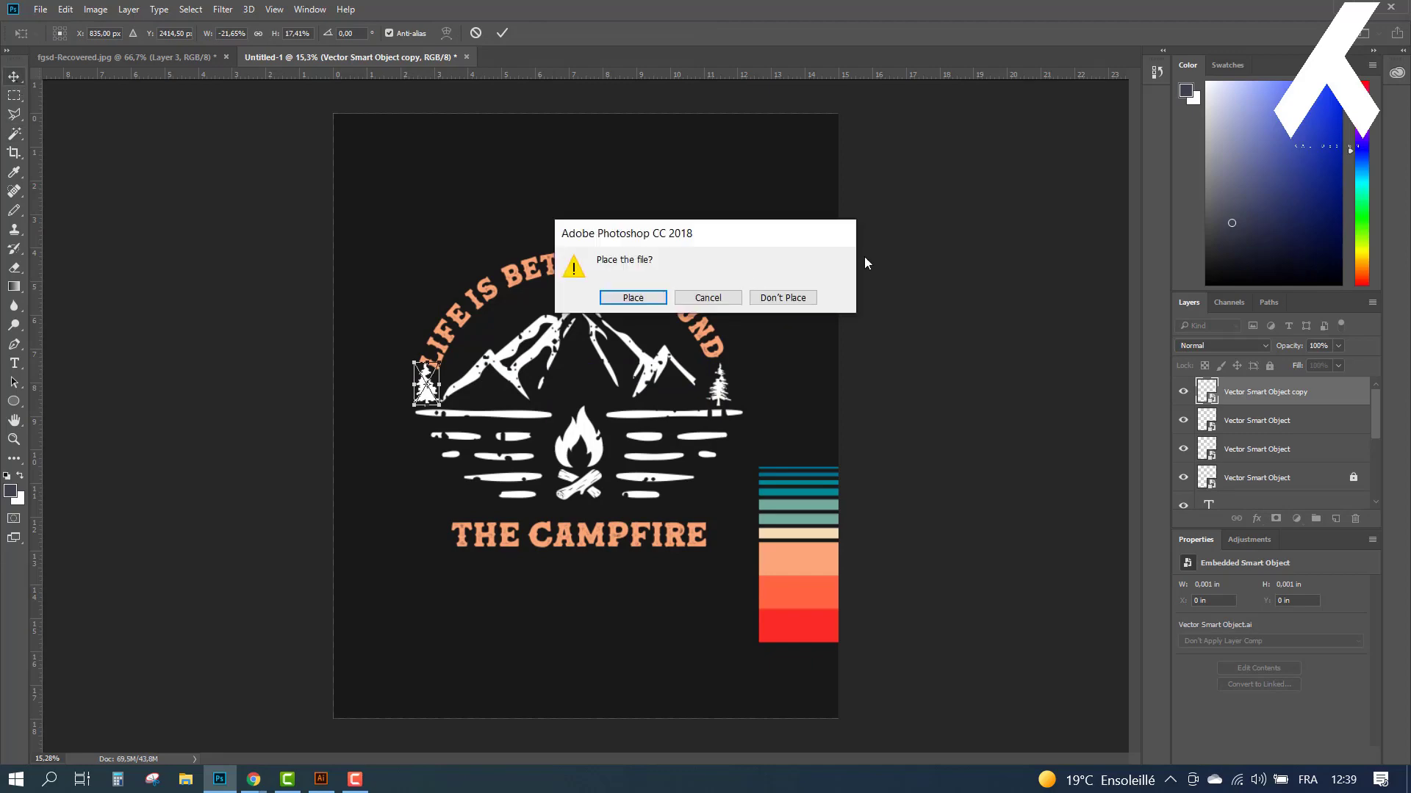
left_click(628, 300)
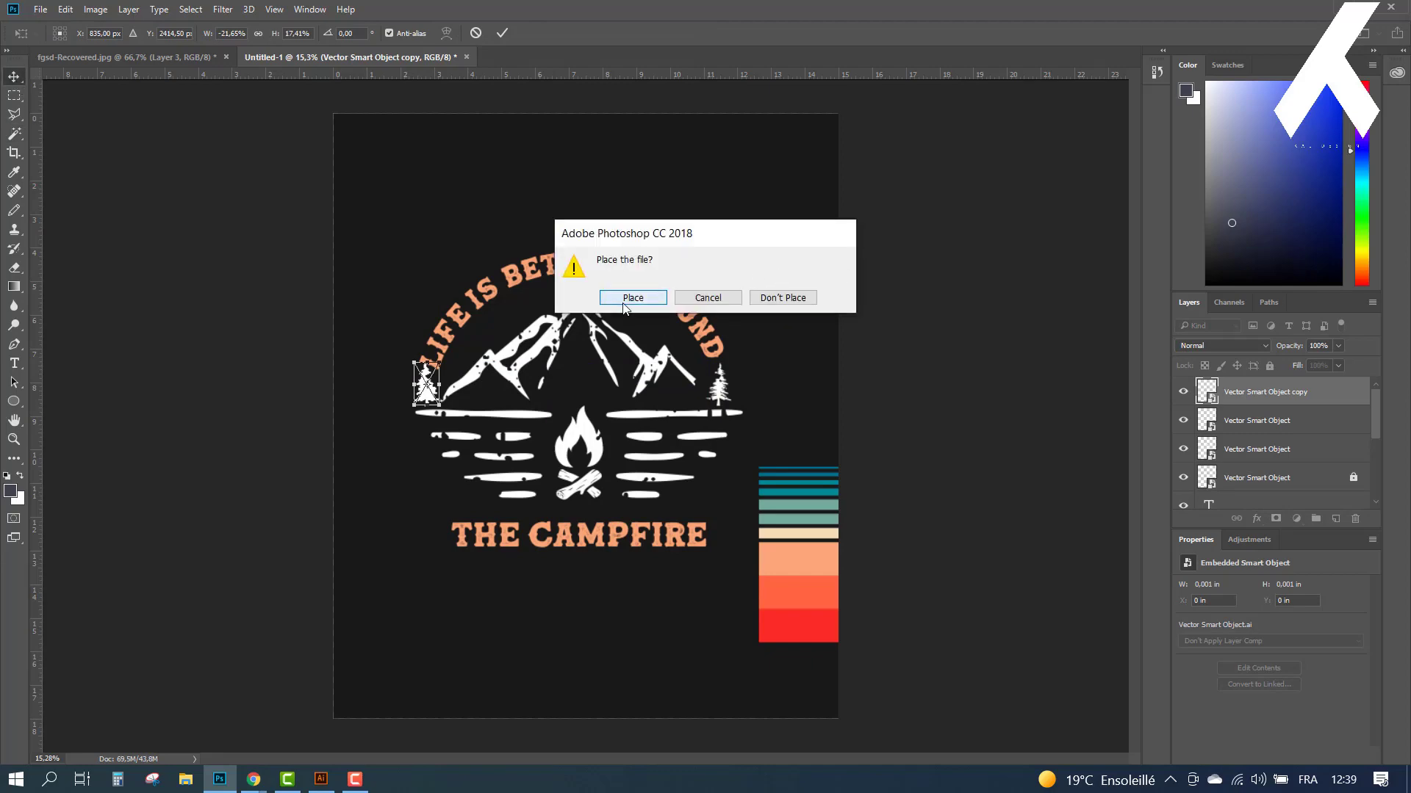
left_click(320, 779)
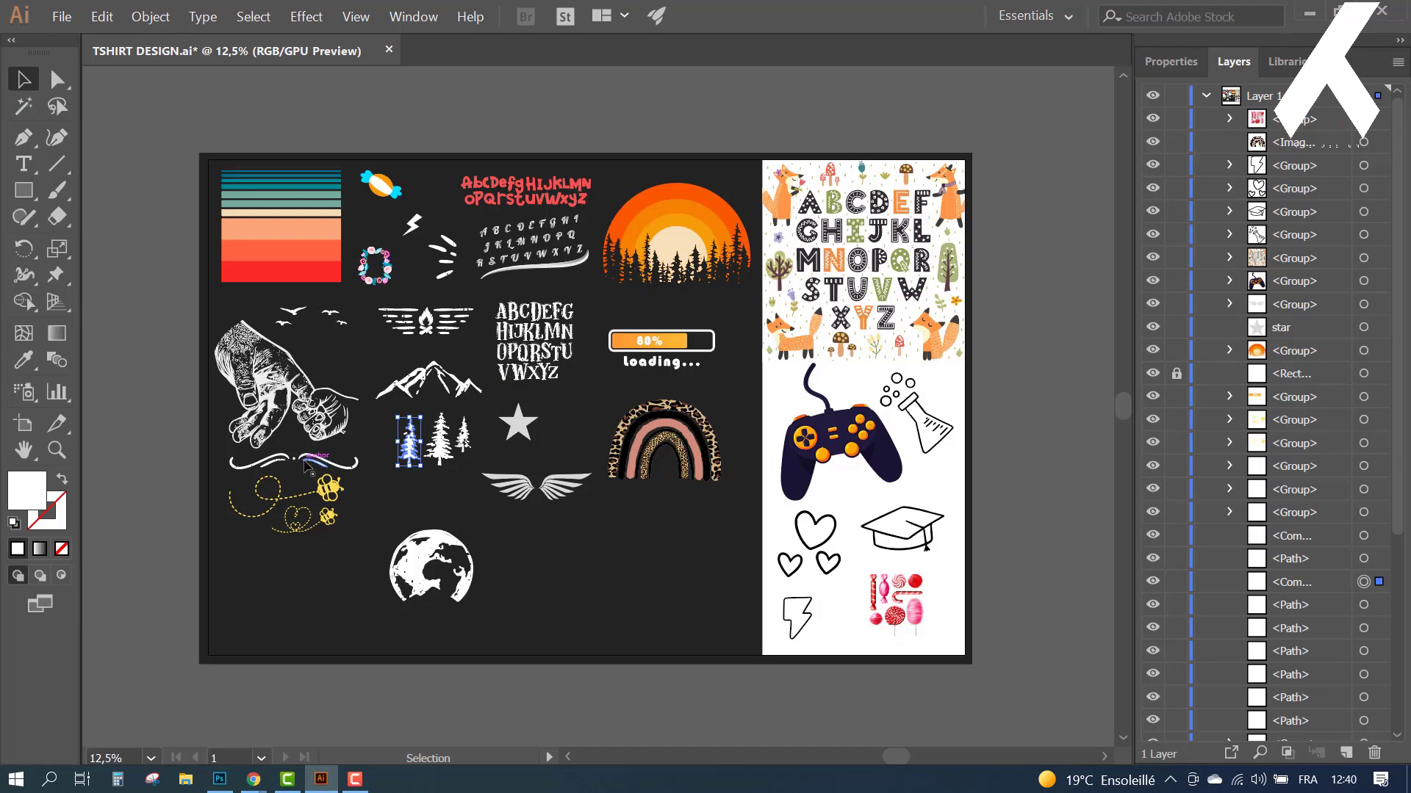
Step: Drop the thin white swirl ornament from Illustrator onto the Photoshop canvas
left_click(225, 777)
mouse_move(227, 775)
left_mouse_down()
mouse_move(513, 574)
mouse_move(578, 597)
left_mouse_up()
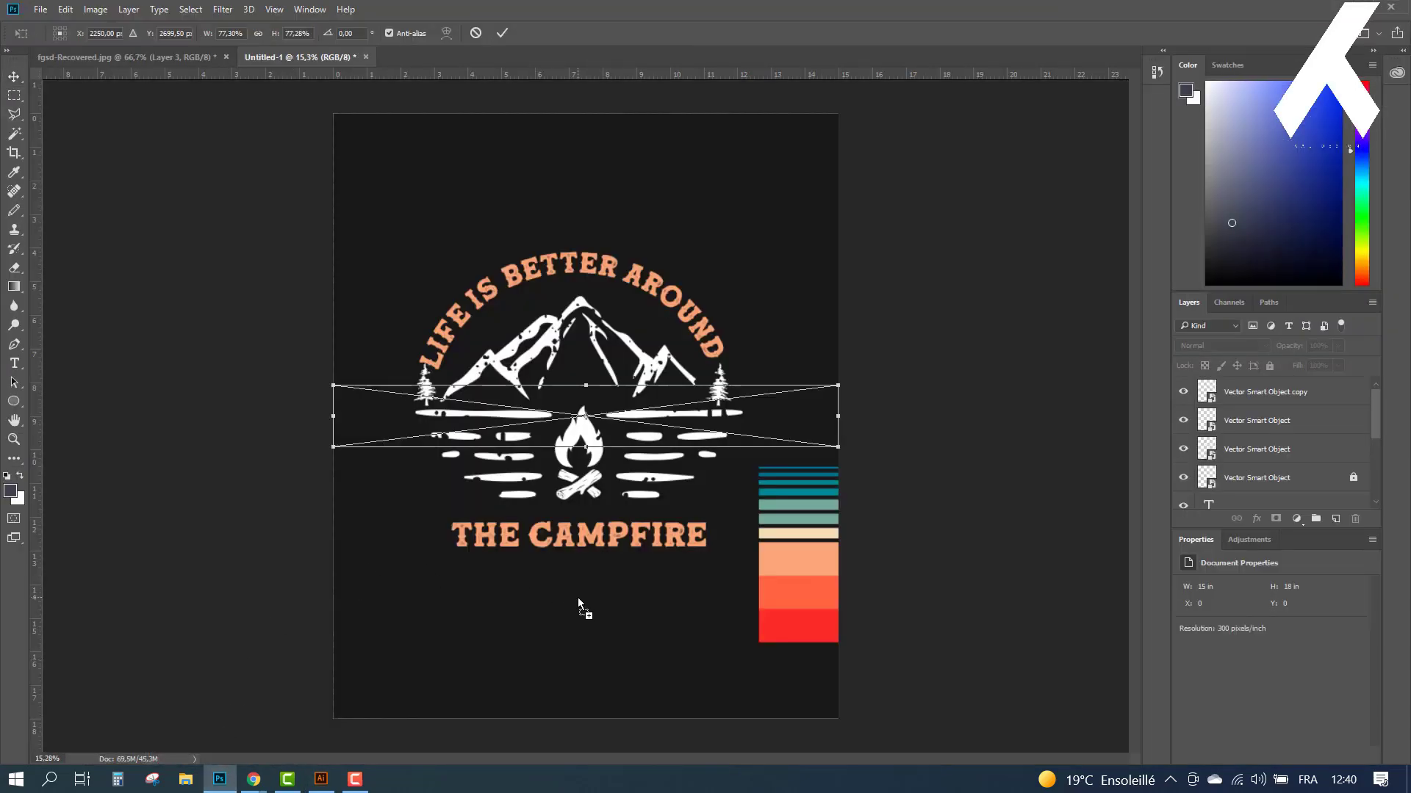
Step: Shrink the white swirl ornament to about 36% and place it just beneath THE CAMPFIRE
mouse_move(838, 383)
left_mouse_down()
mouse_move(704, 403)
mouse_move(646, 581)
mouse_move(625, 586)
left_mouse_up()
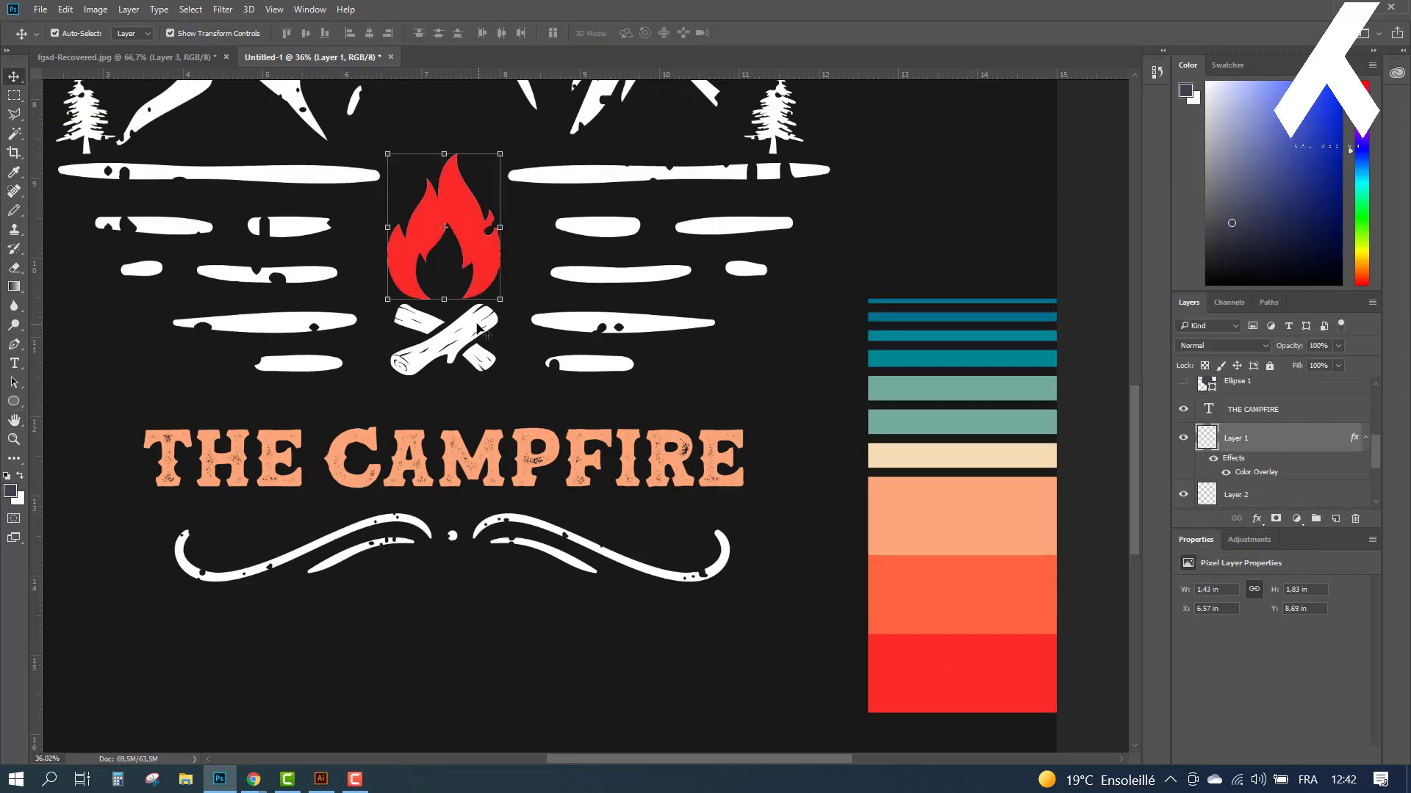
Step: Give the water lines and both trees a teal Color Overlay, then select the design artwork
double_click(1213, 507)
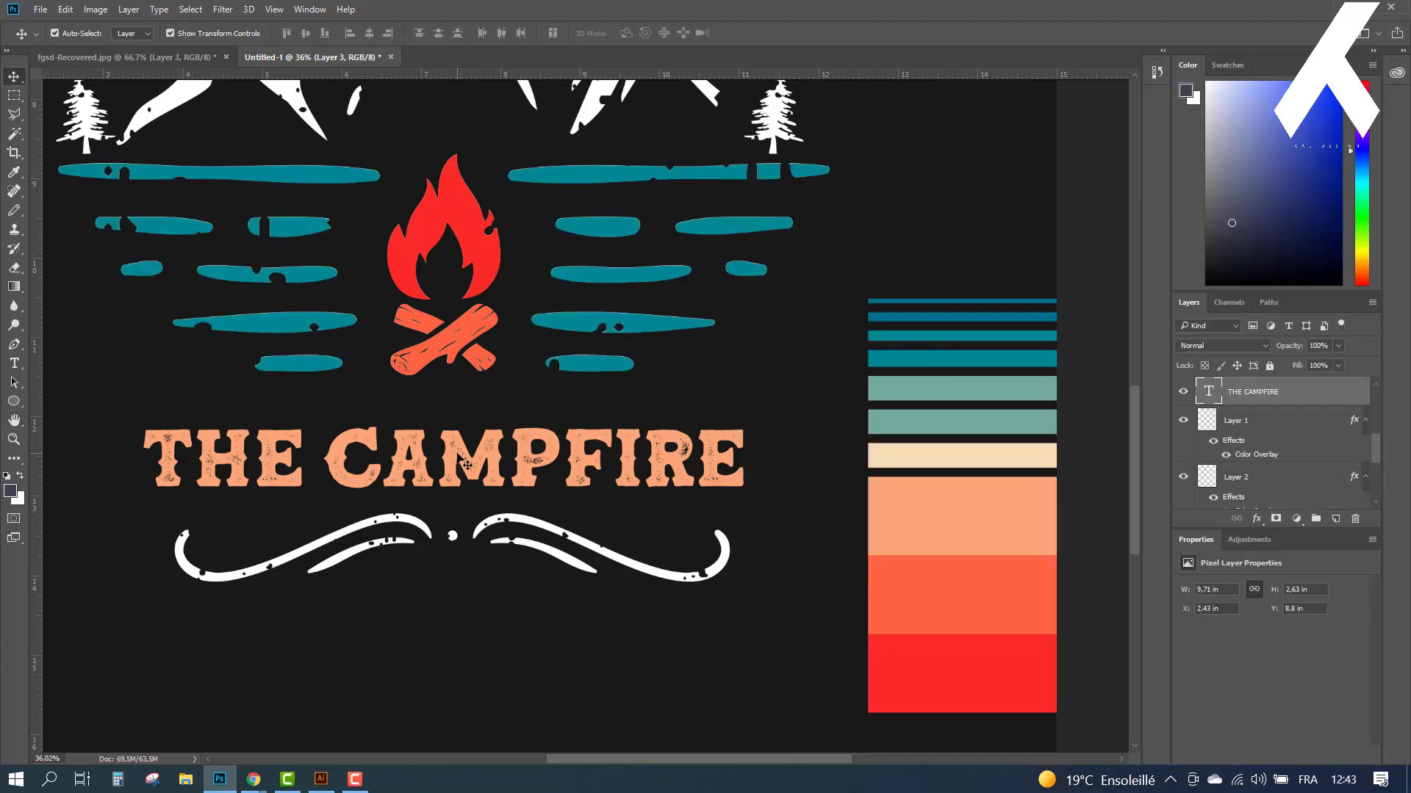
double_click(1219, 407)
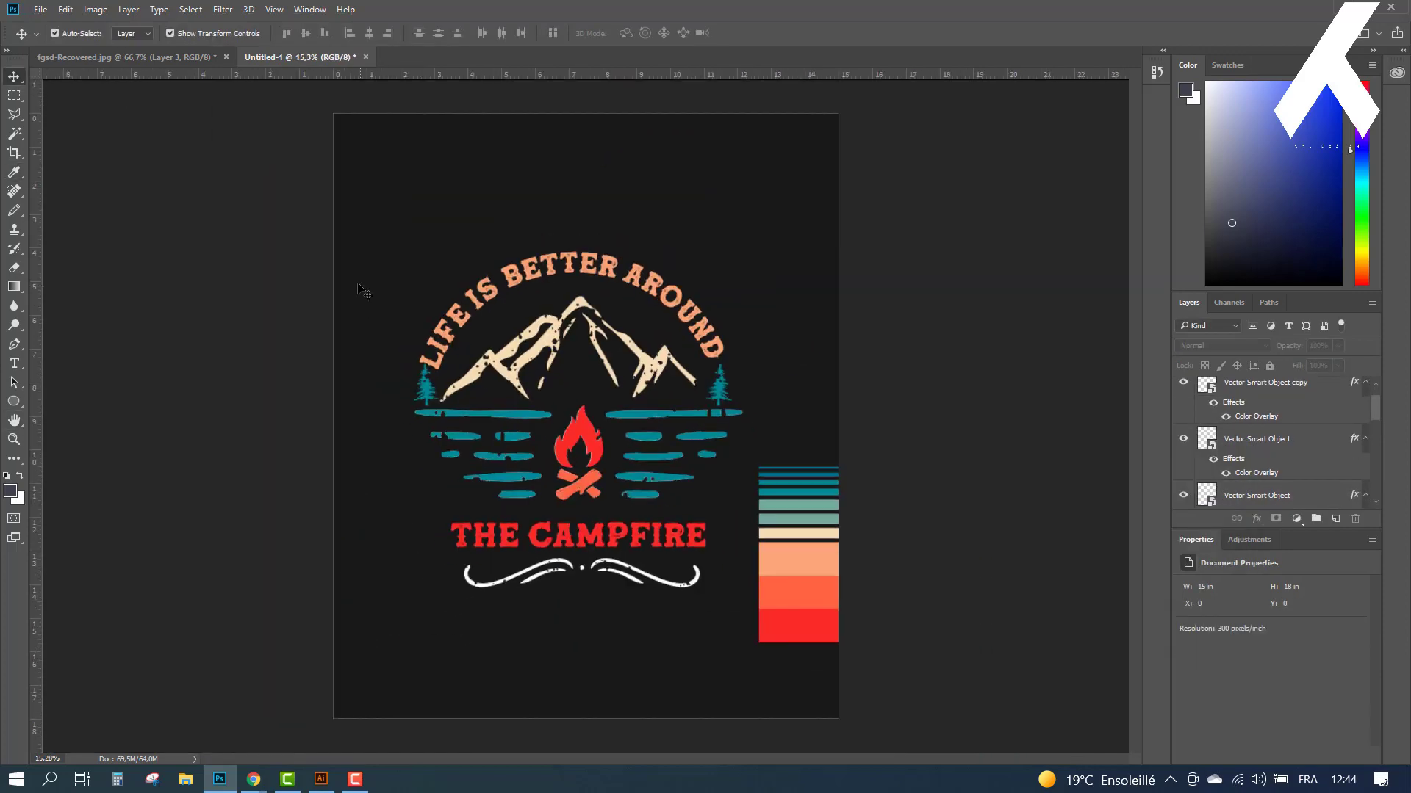
left_click(1260, 444)
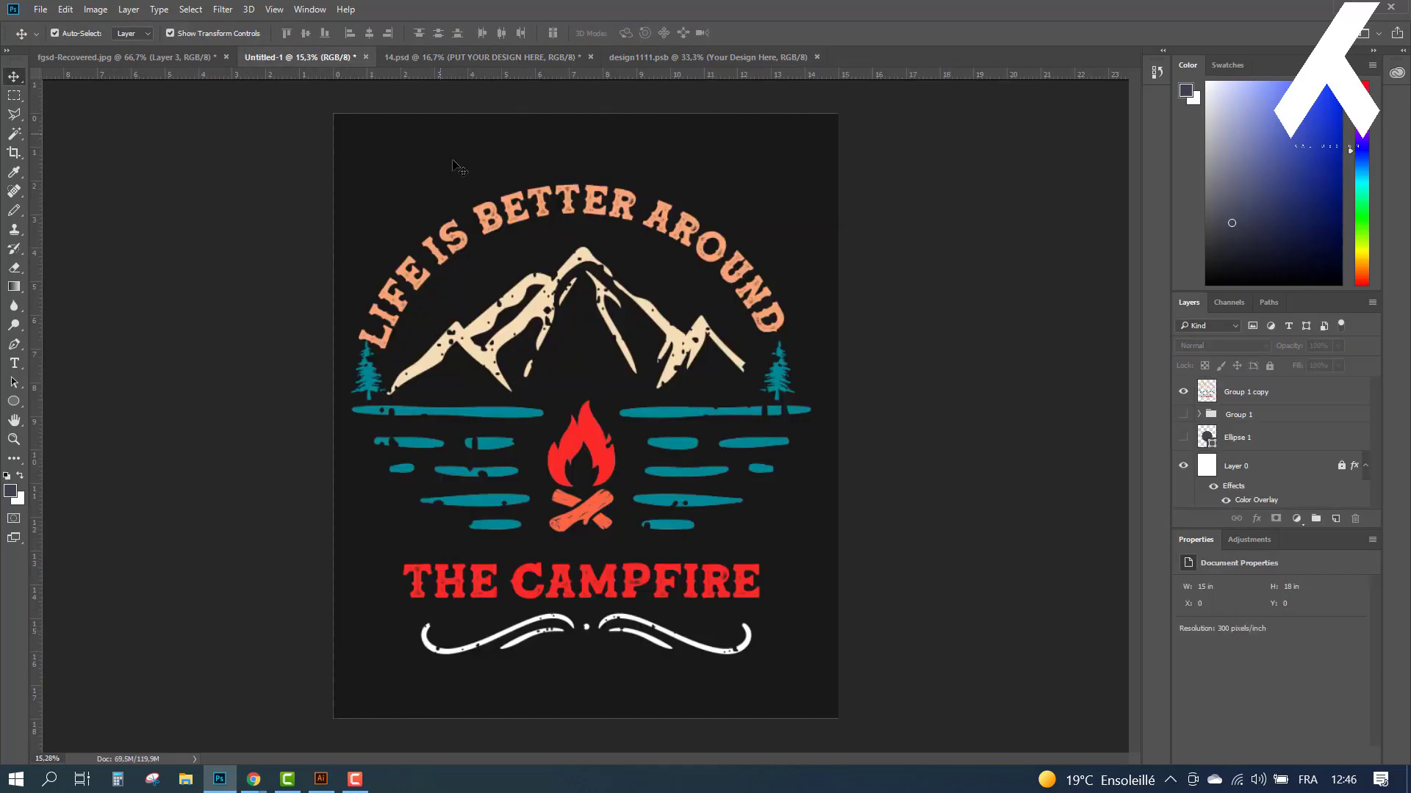
Step: Scale the campfire design down, position it in the print area, and save so the mockup updates
left_click_drag(456, 166, 597, 311)
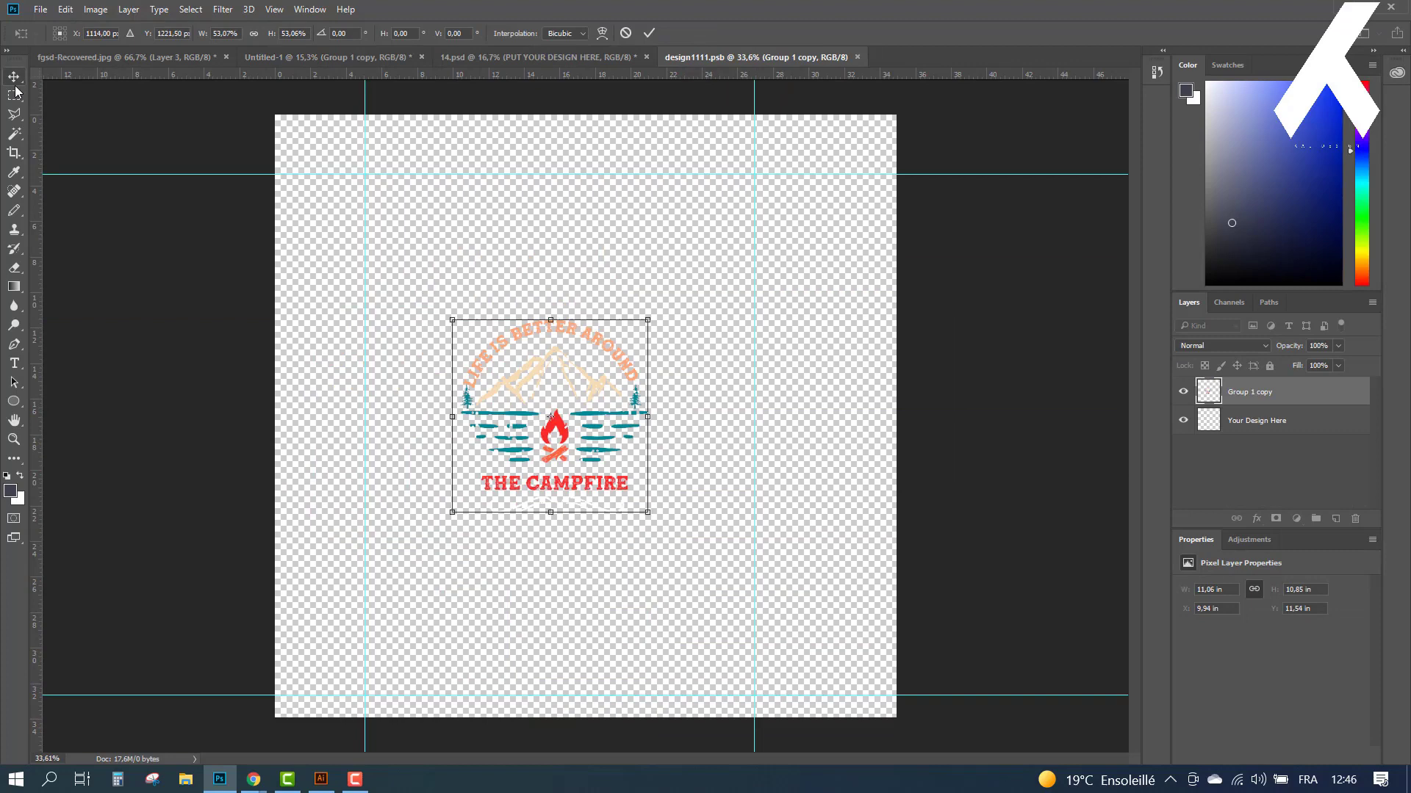
left_click(16, 94)
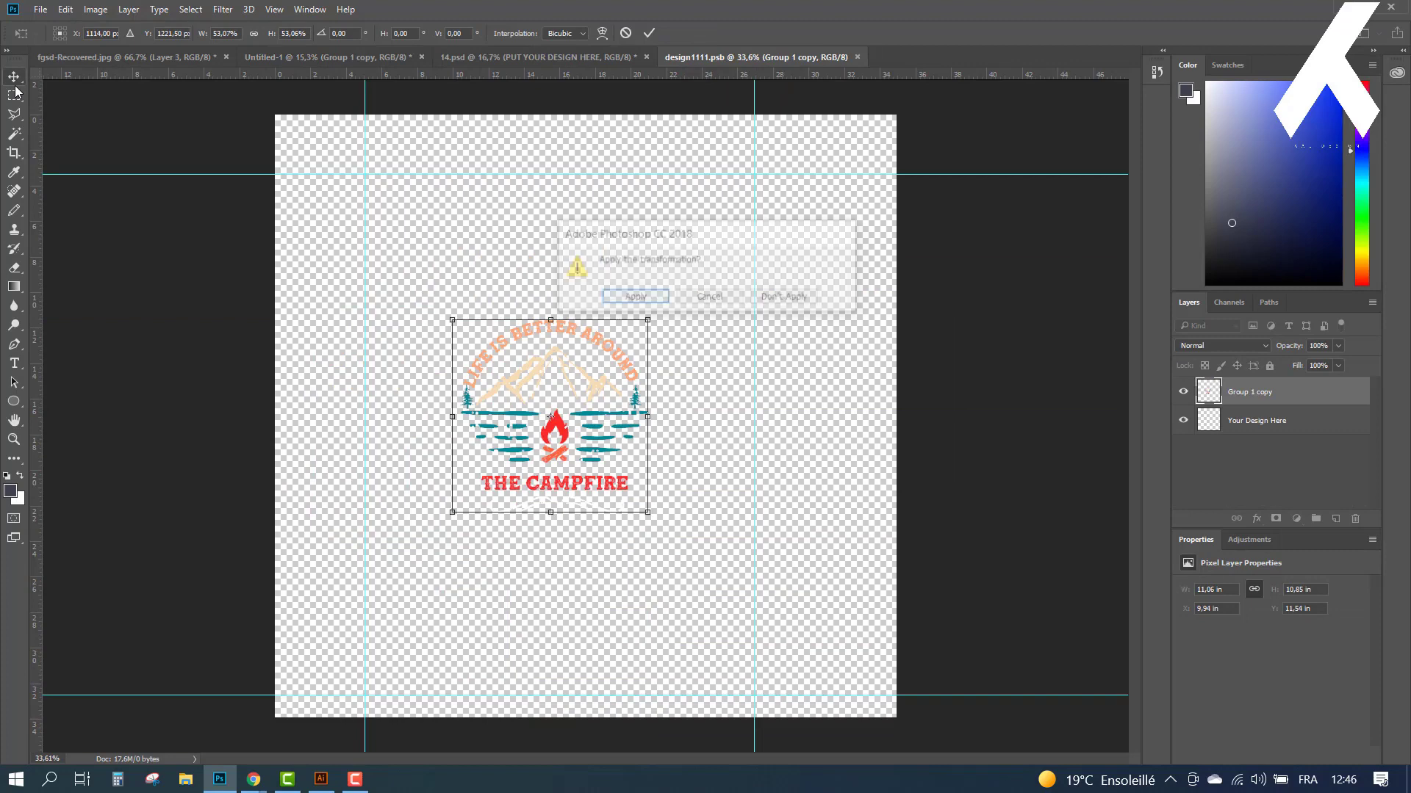
left_click(634, 297)
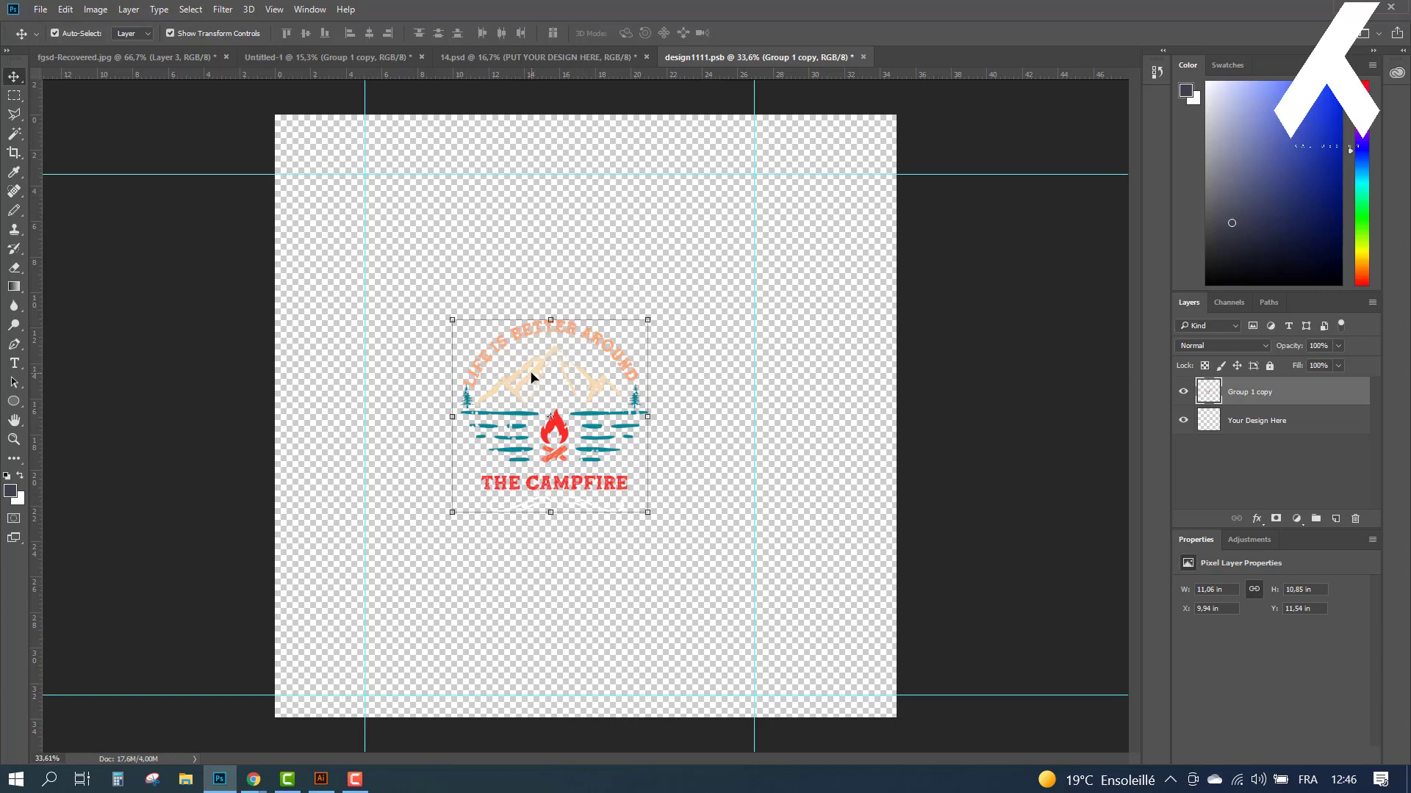
left_click_drag(532, 378, 529, 381)
key("ctrl+shift+Tab")
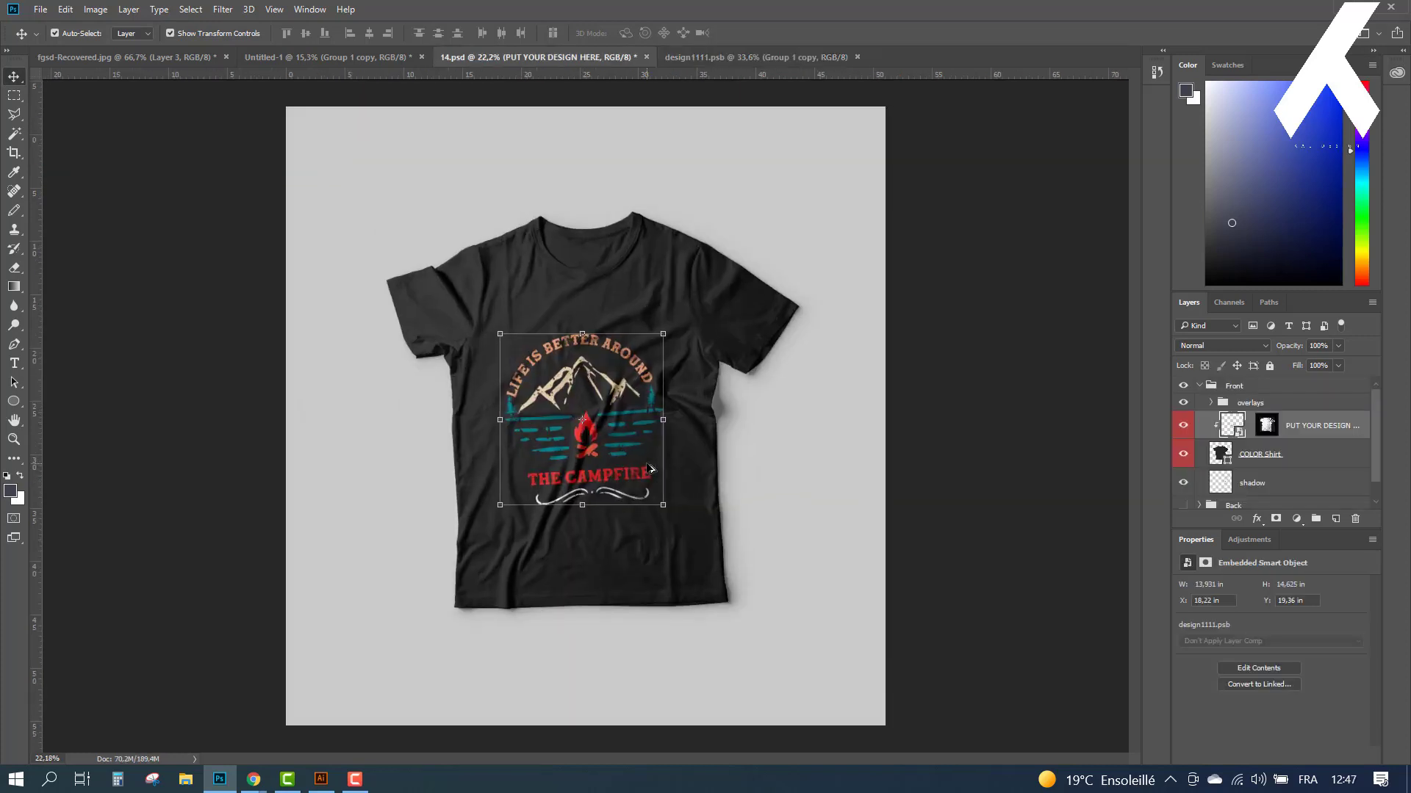